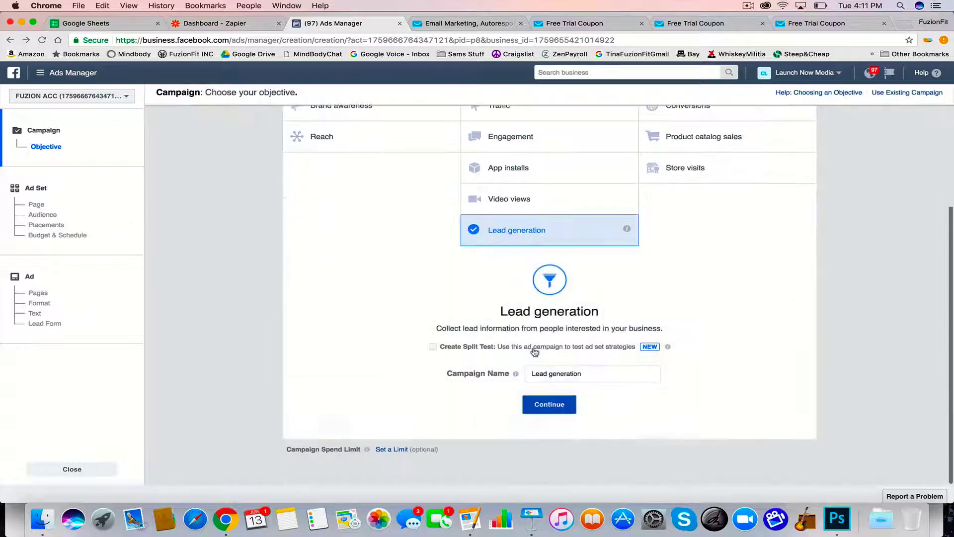
- Continue the Lead generation campaign to the ad set and set the audience location to Haiku, Hawaii, United States
left_click(551, 409)
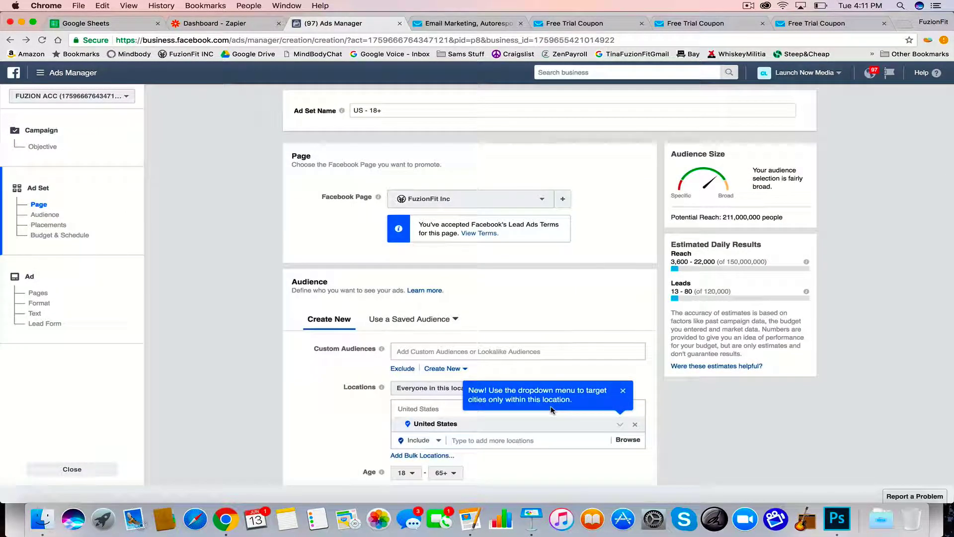
scroll(550, 410, "down", 5)
scroll(551, 410, "up", 1)
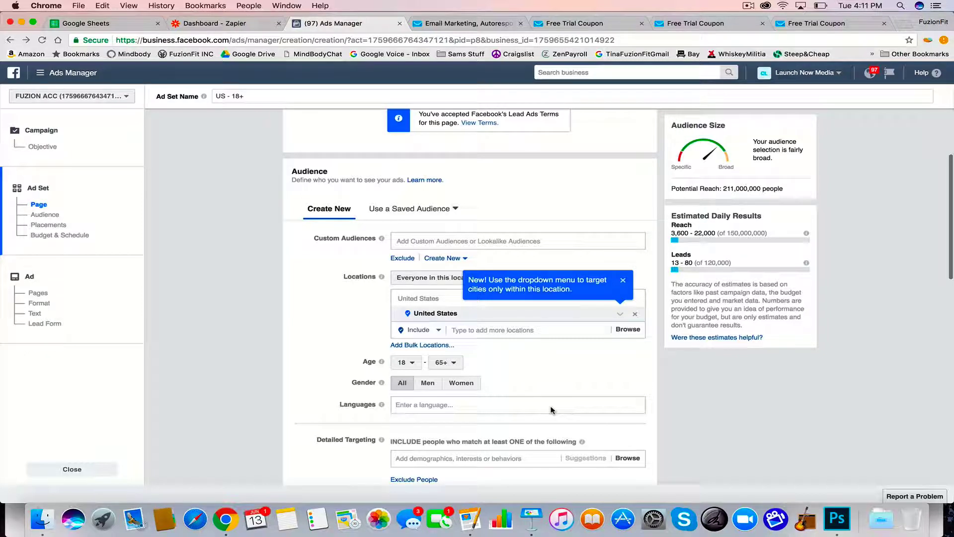
left_click(485, 330)
type("Haiku")
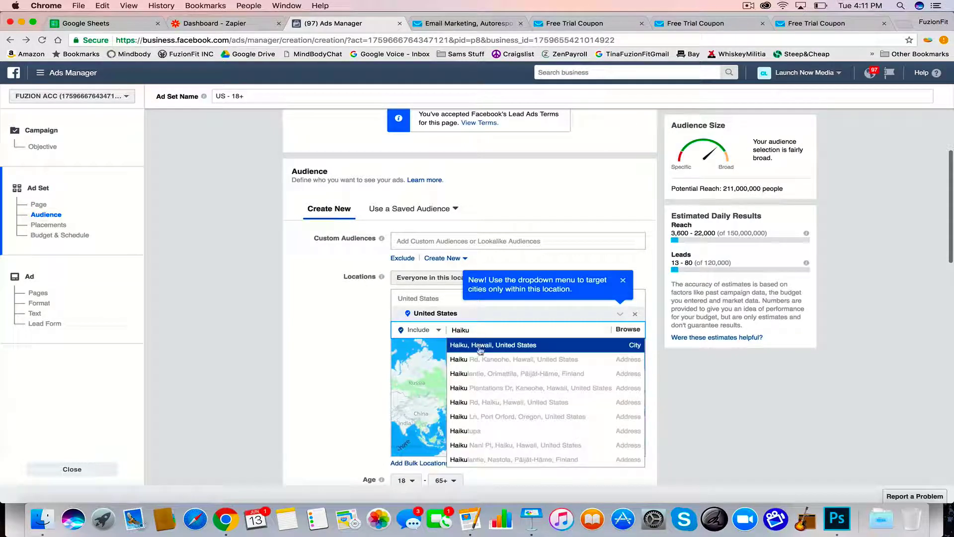
left_click(480, 346)
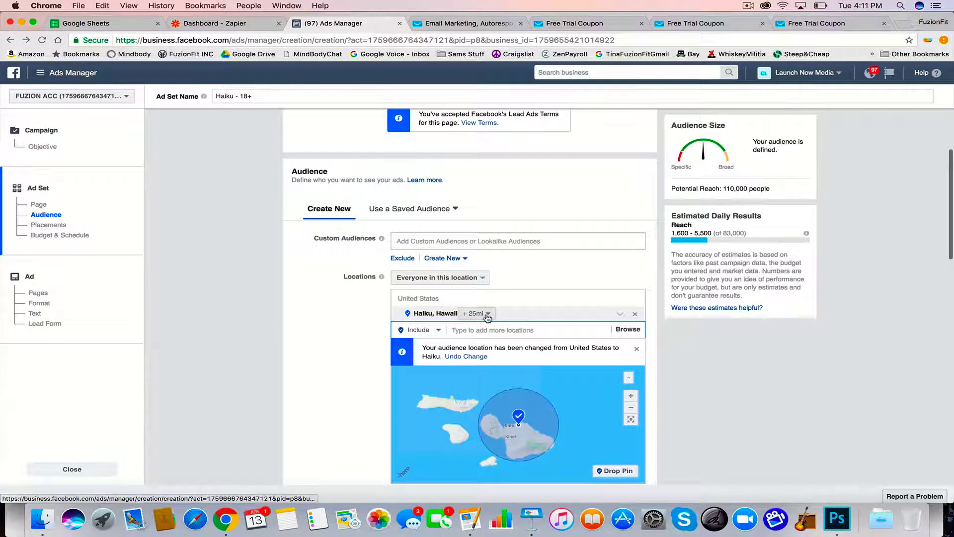
- Set the targeting radius around Haiku, Hawaii to 20 miles
left_click(488, 314)
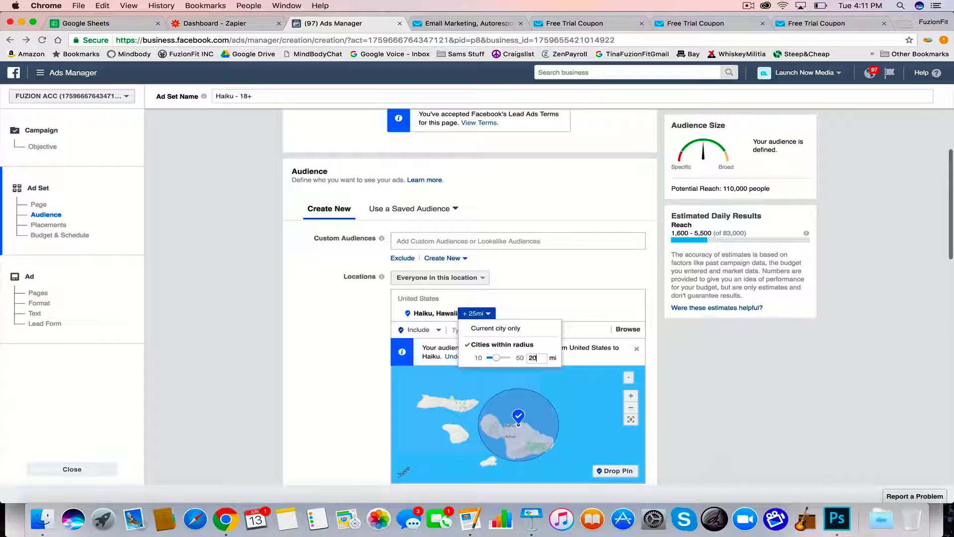
type("20")
key("Return")
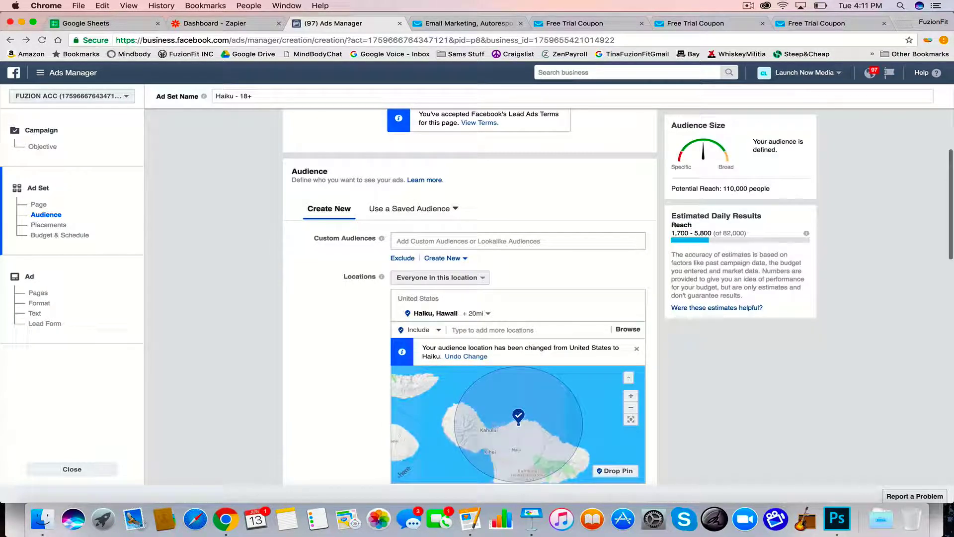
scroll(335, 394, "down", 1)
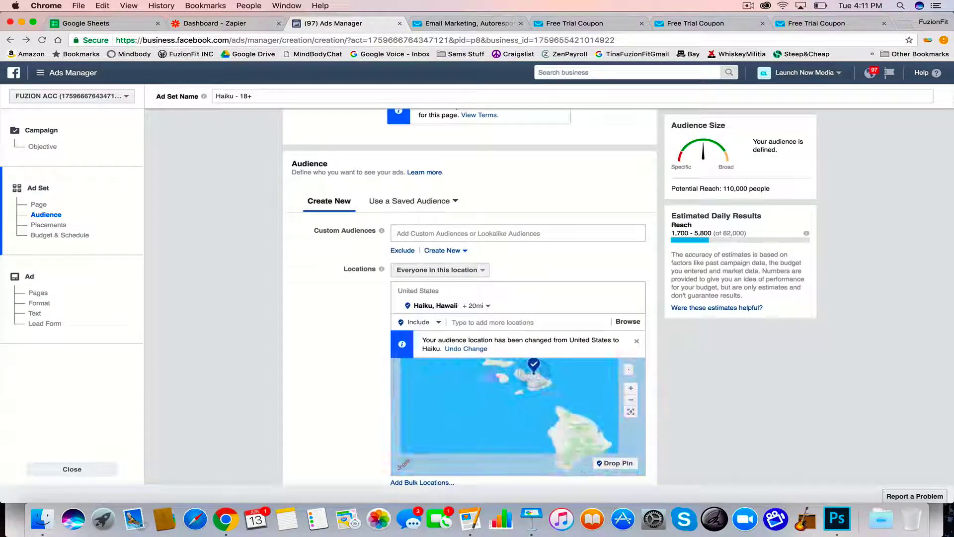
- Set the audience age range to 25–60
scroll(335, 394, "down", 5)
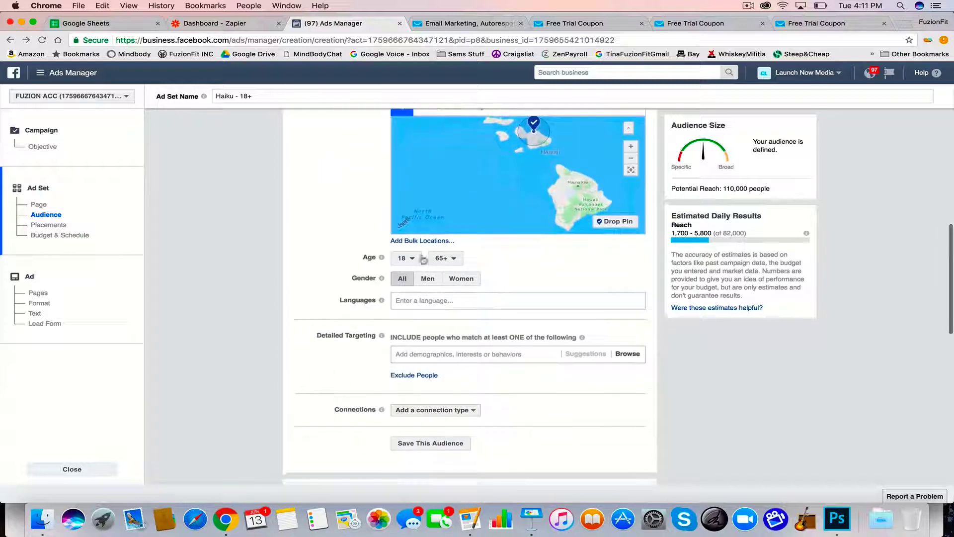
left_click(413, 259)
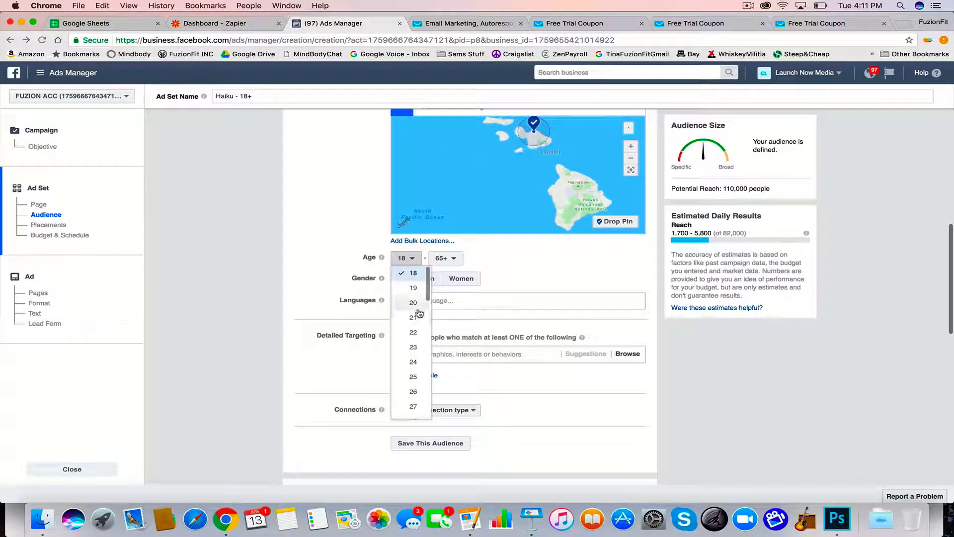
left_click(413, 376)
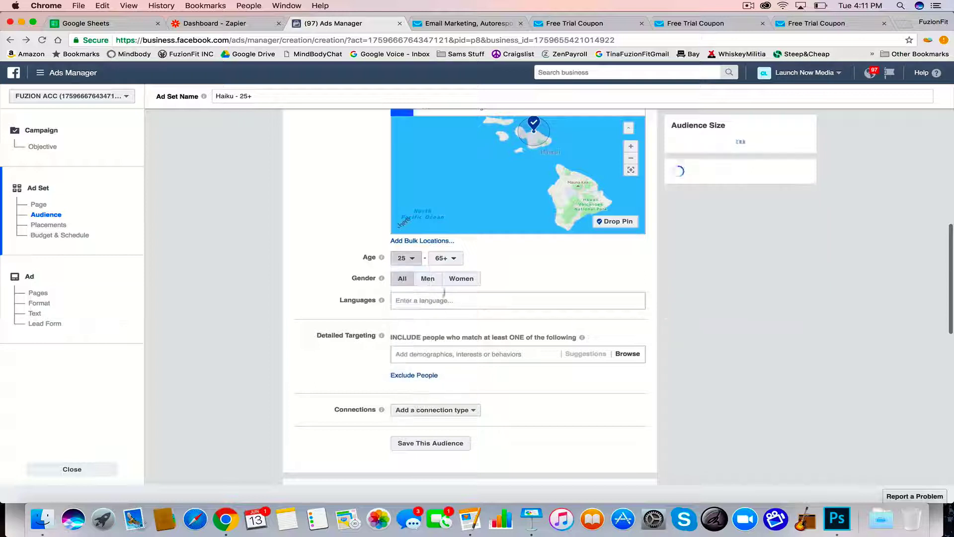
left_click(445, 258)
left_click(450, 337)
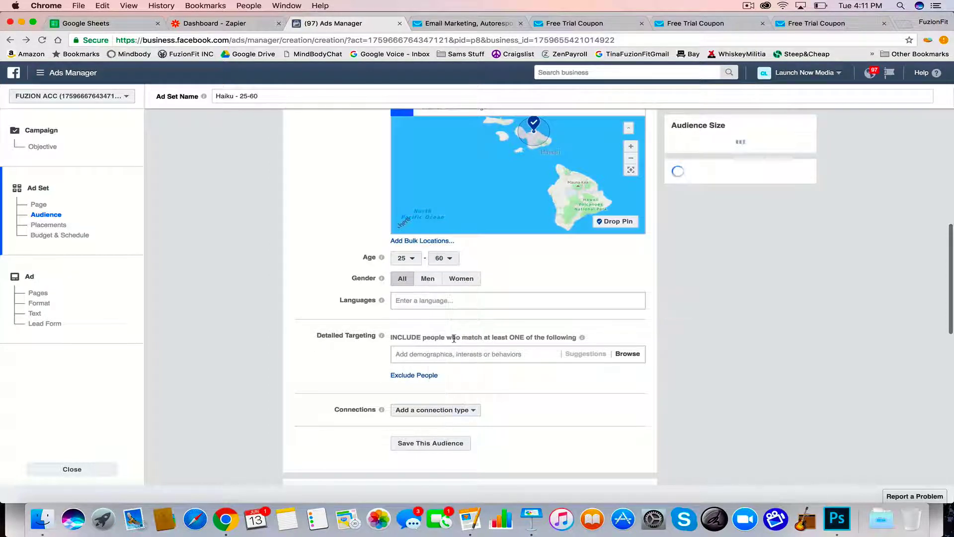
- Add English (US) as the audience language
left_click(446, 300)
type("engl")
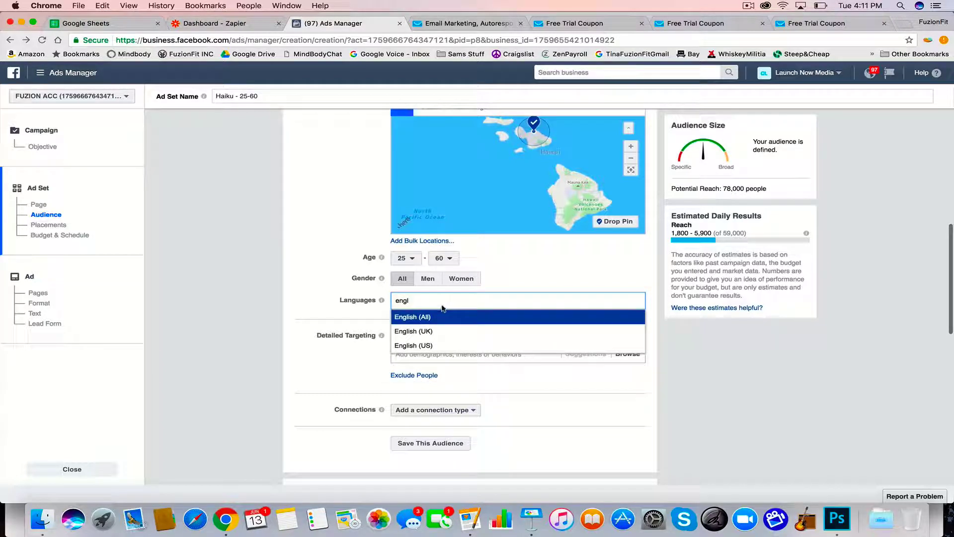
left_click(434, 345)
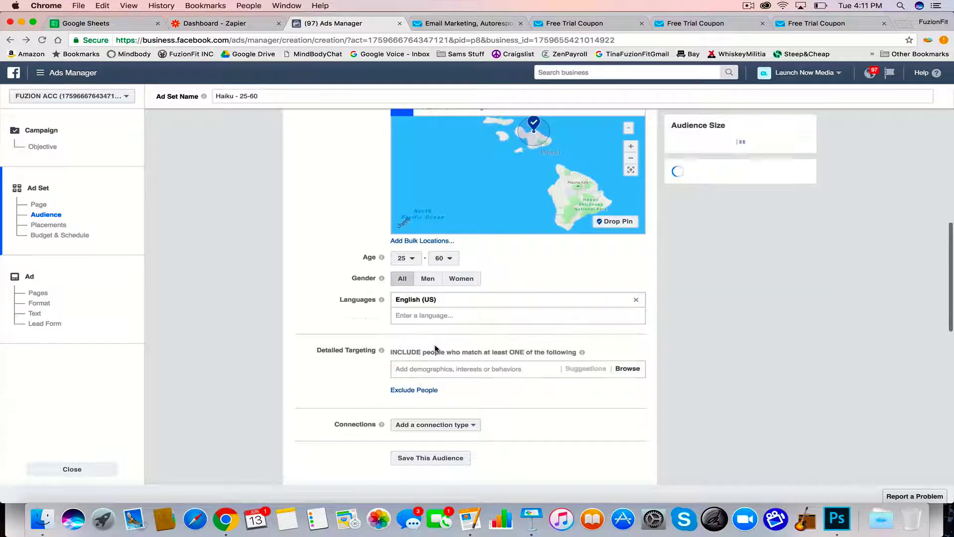
- Set the ad set's daily budget to $10.00 and continue to the ad creation page
scroll(435, 349, "down", 2)
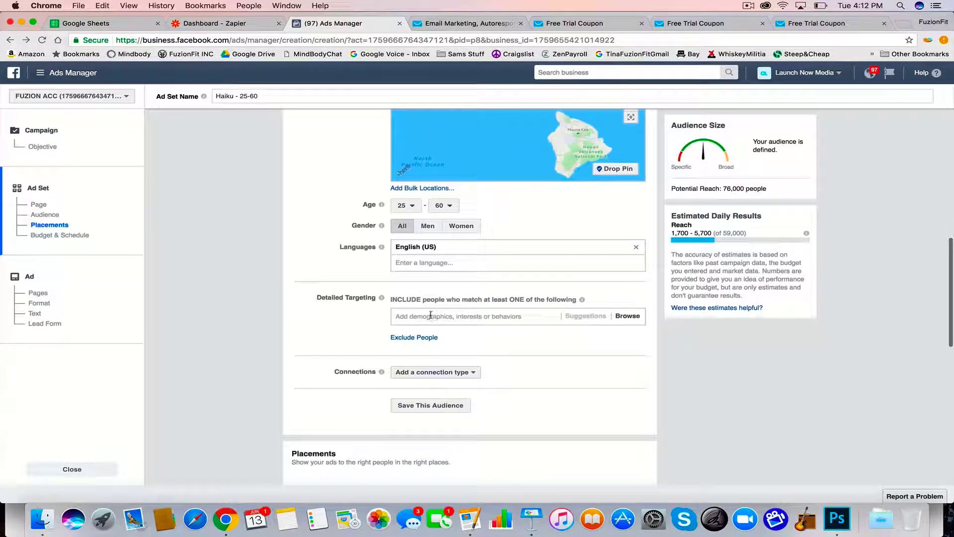
scroll(432, 317, "down", 2)
scroll(431, 316, "down", 5)
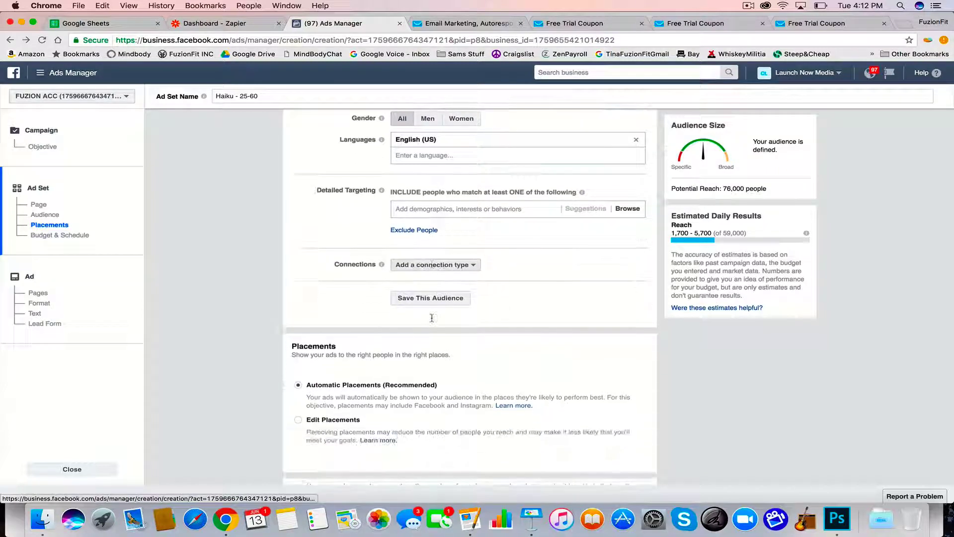
scroll(431, 318, "up", 6)
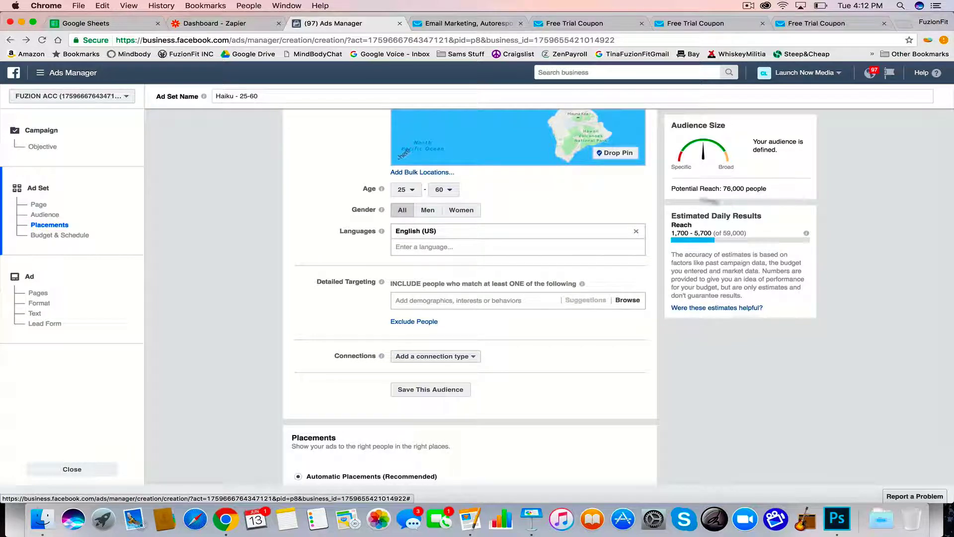
scroll(227, 298, "down", 10)
scroll(228, 297, "down", 5)
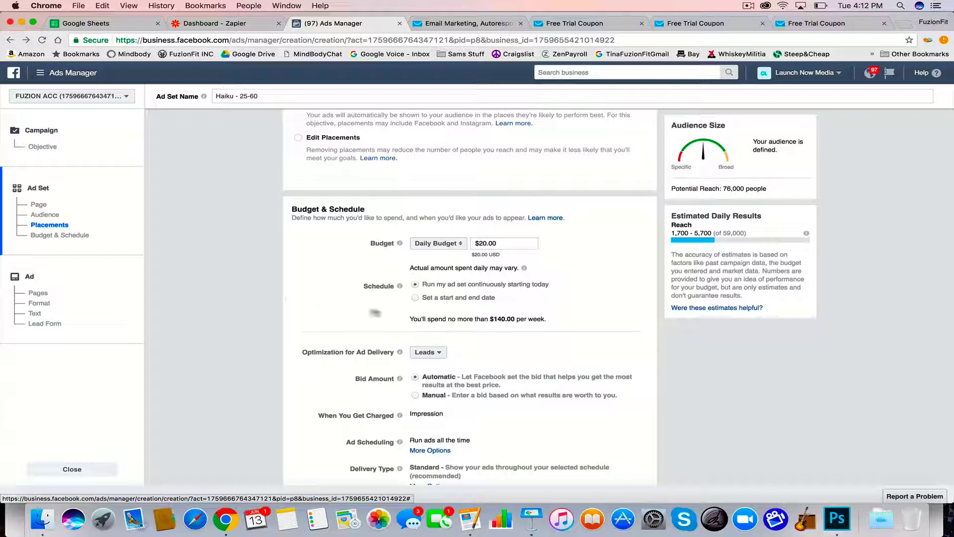
left_click(482, 244)
key("BackSpace")
type("1")
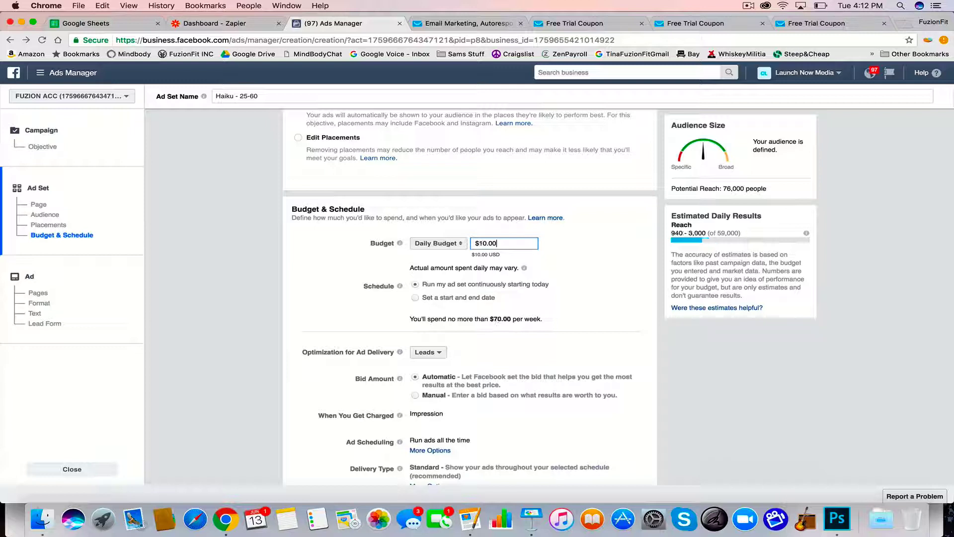
scroll(550, 345, "down", 3)
scroll(550, 345, "down", 1)
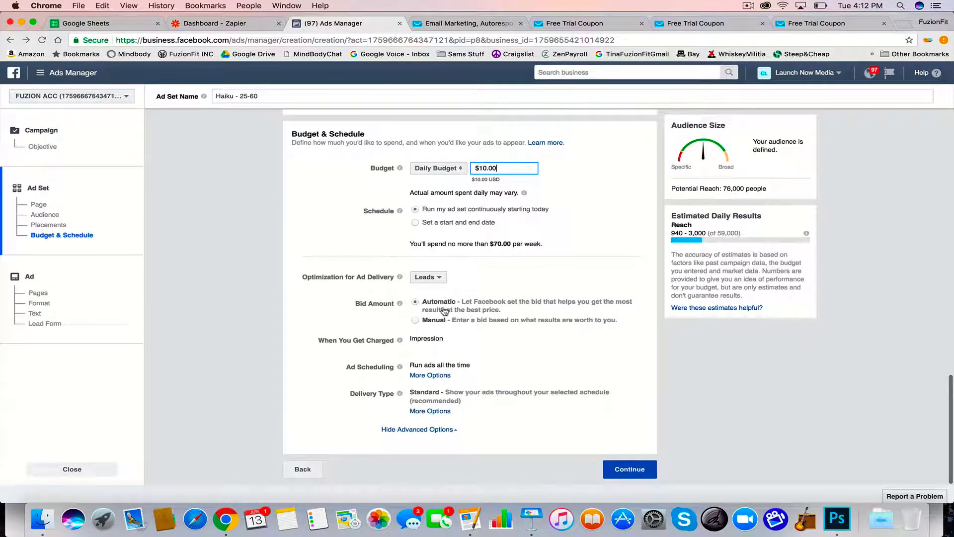
left_click(624, 468)
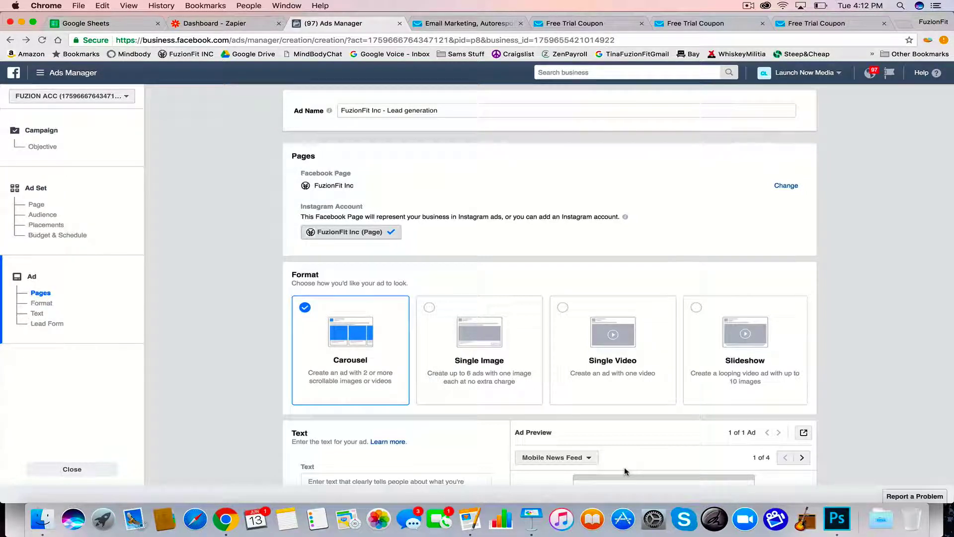
- Choose Single Video as the ad format
scroll(571, 401, "down", 3)
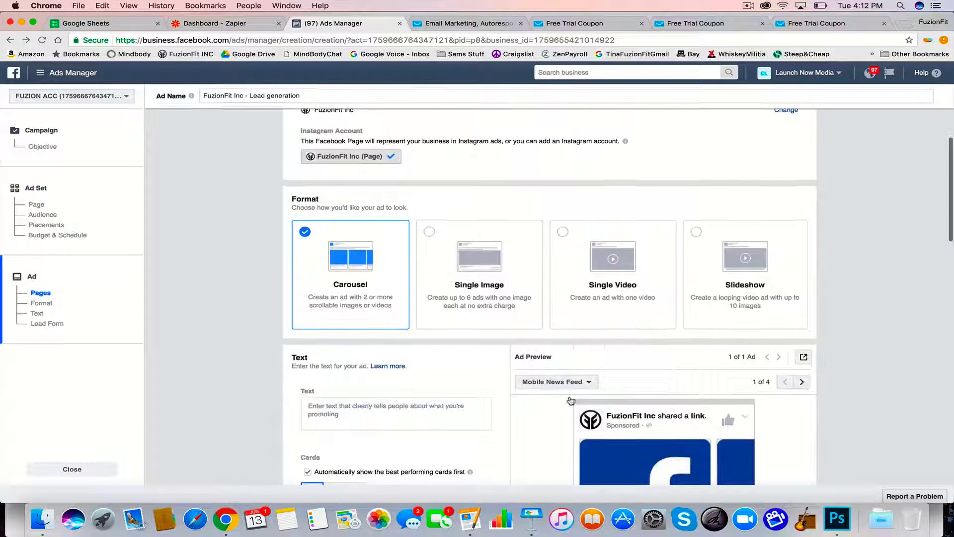
scroll(570, 401, "down", 3)
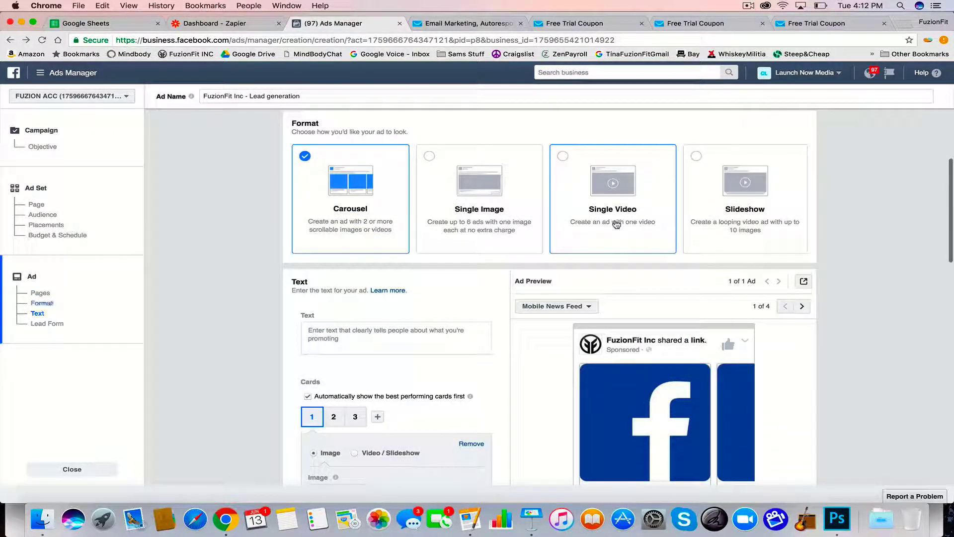
left_click(617, 224)
- Use the 0:59 FuzionFit instagram_facebook video from the library and pick its first suggested video thumbnail as the preview image
scroll(542, 370, "down", 4)
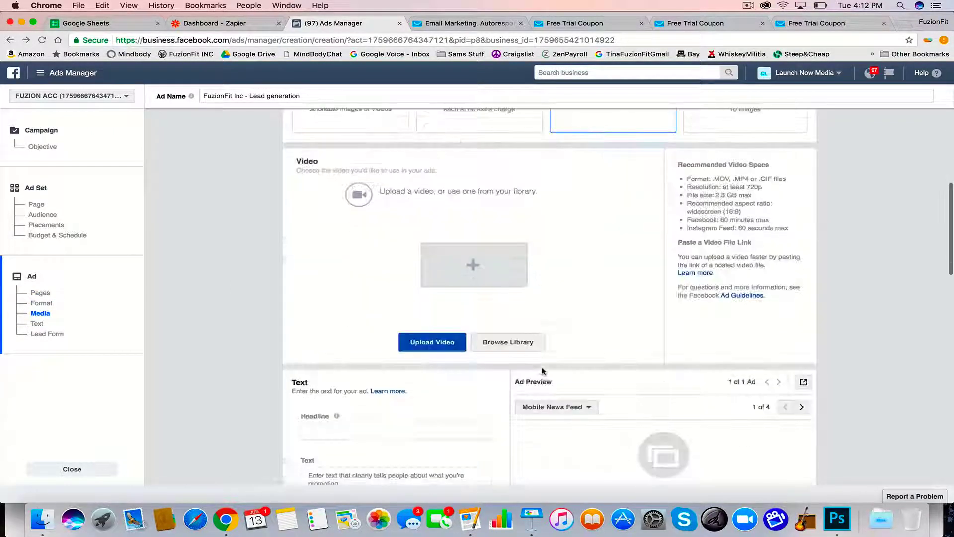
left_click(522, 343)
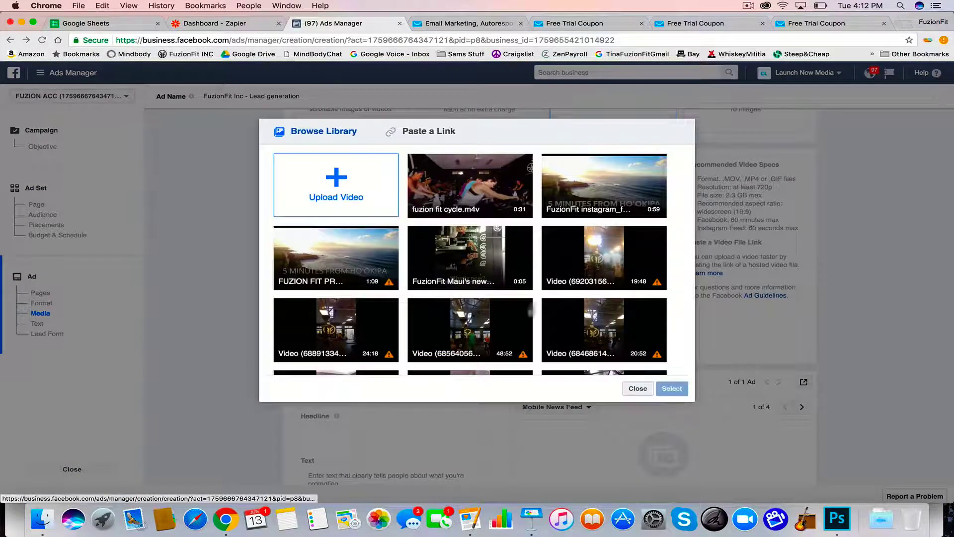
left_click(611, 193)
left_click(673, 389)
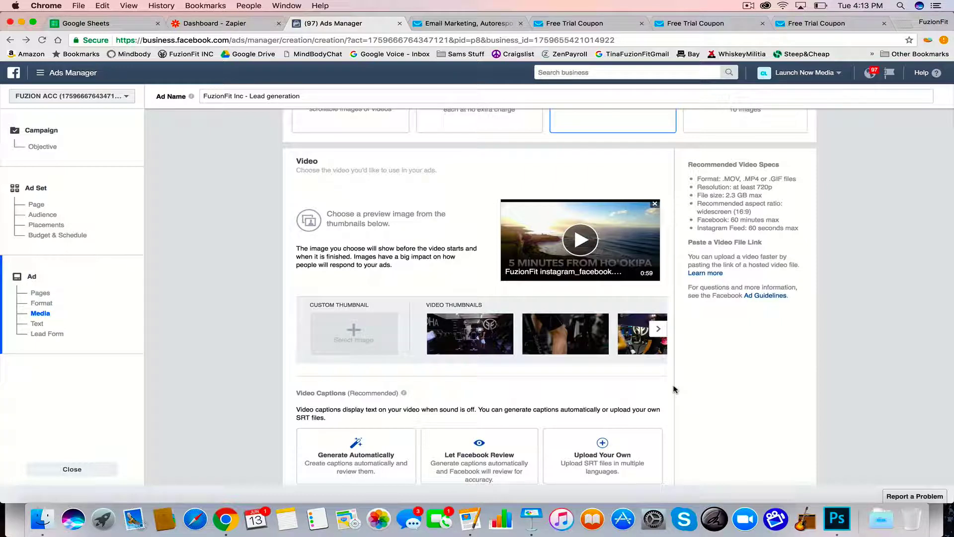
scroll(675, 389, "down", 4)
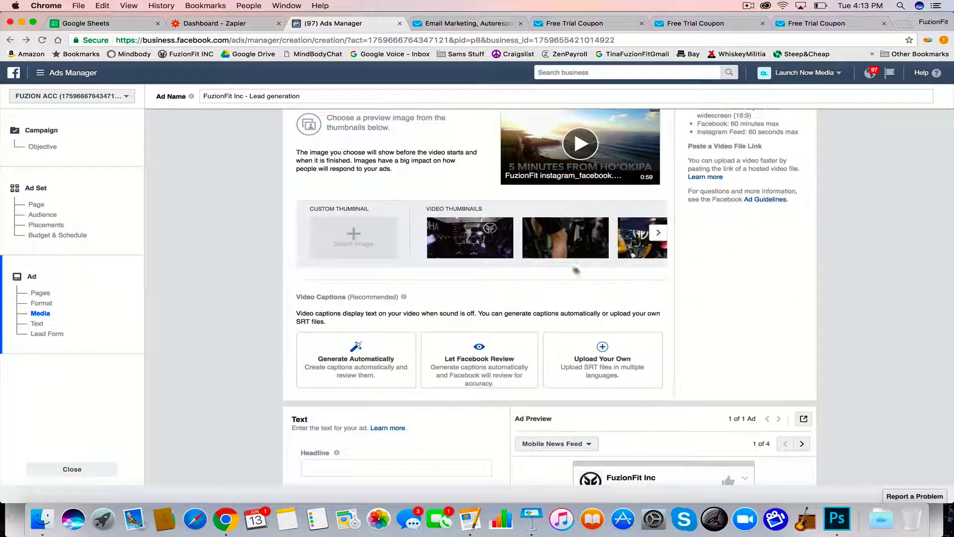
left_click(495, 247)
- Enter the ad headline "Free 7 Day Trial + Free Training Cosultation"
scroll(540, 340, "down", 4)
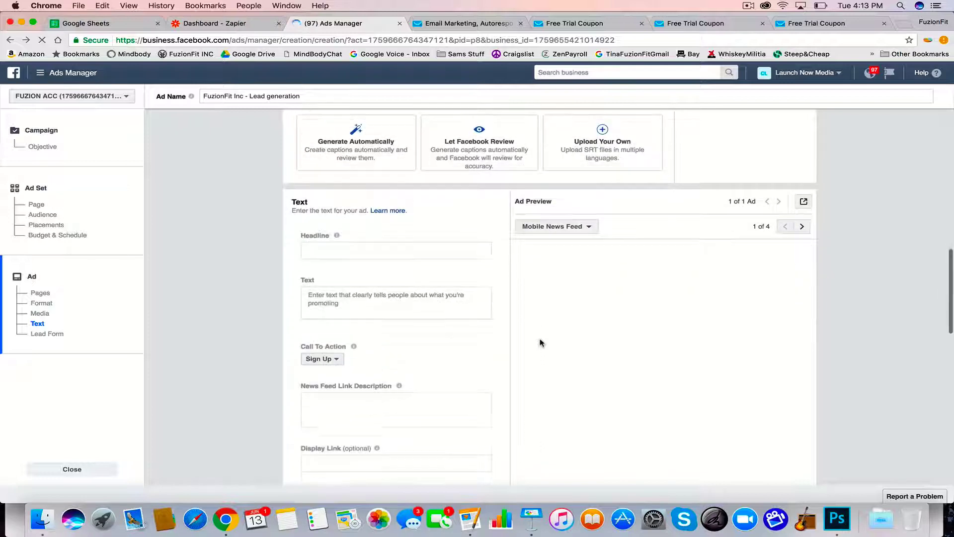
left_click(390, 250)
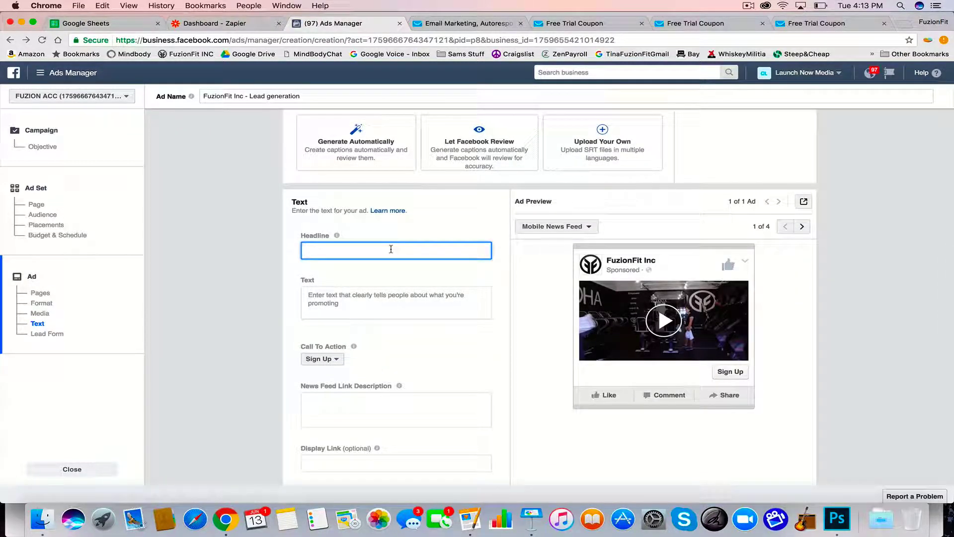
type("Free 7 Day ")
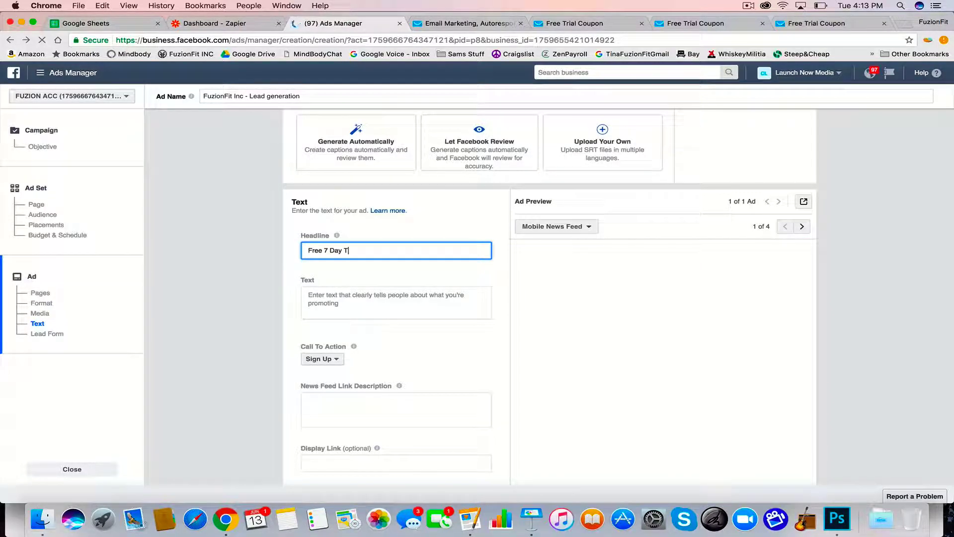
type("Trial")
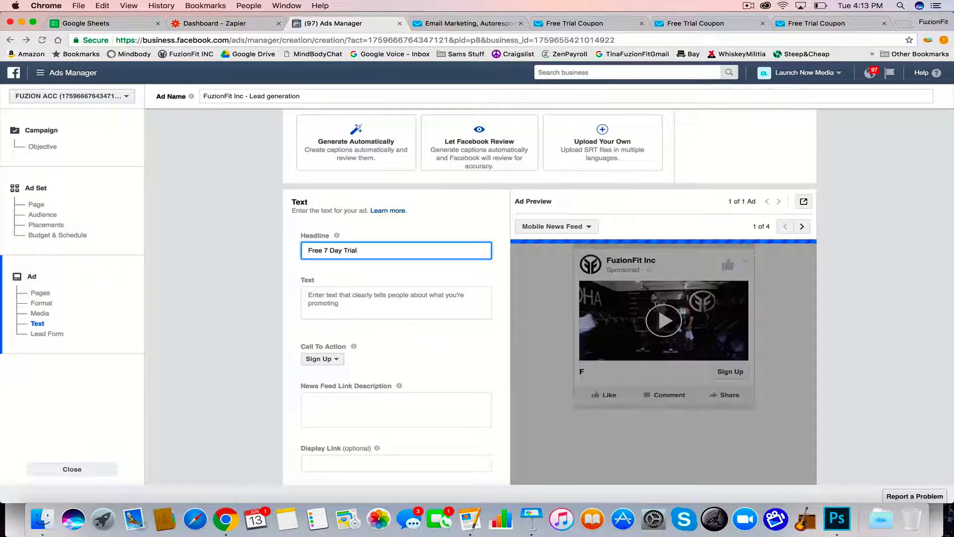
type(" +")
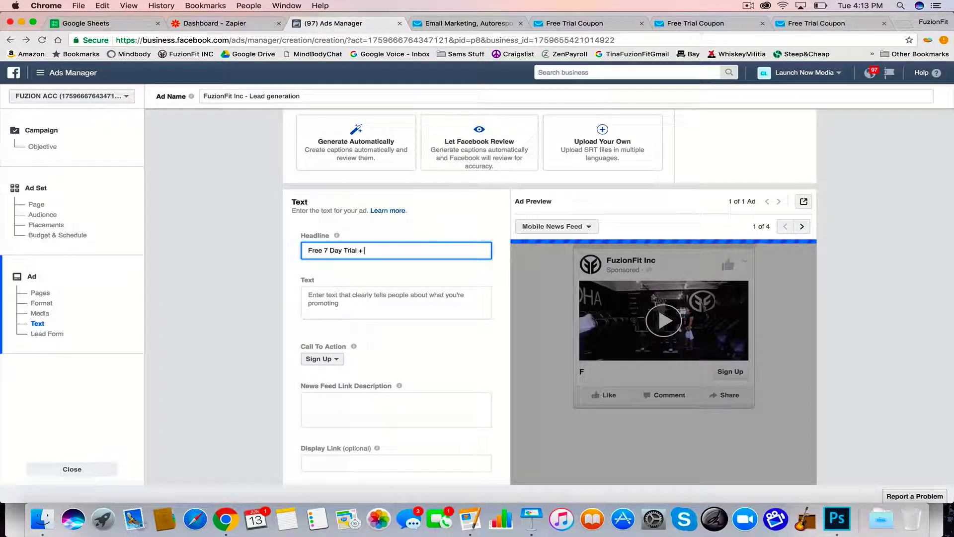
type(" Free Training ")
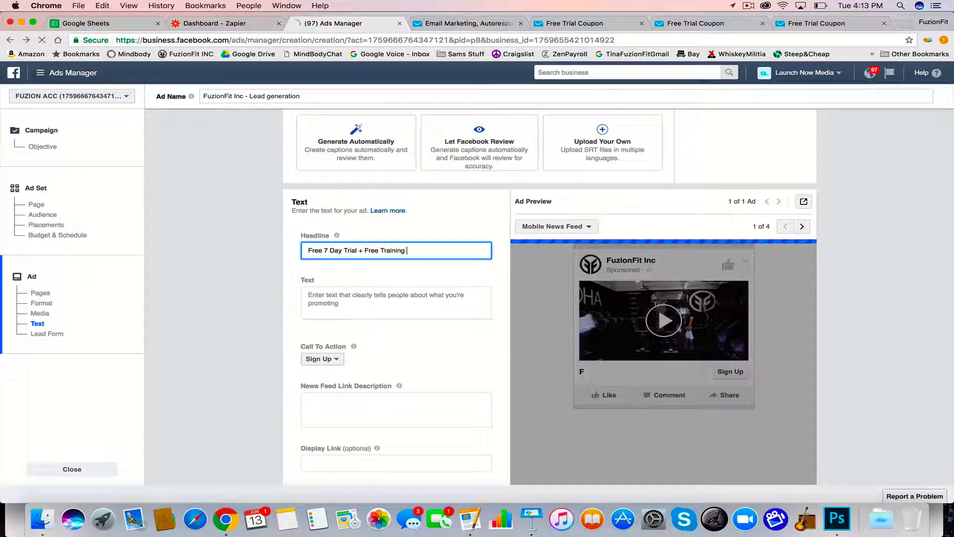
type("Cosu")
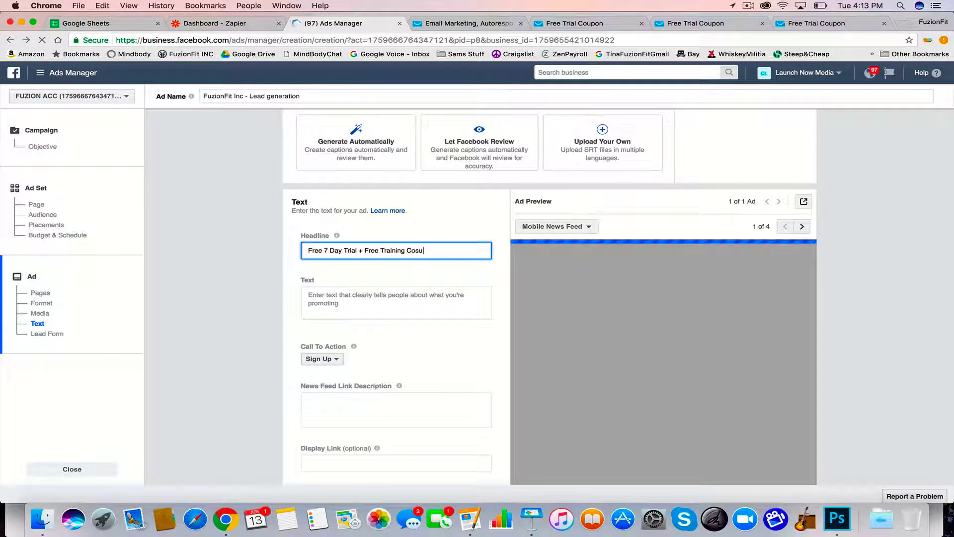
type("ltation")
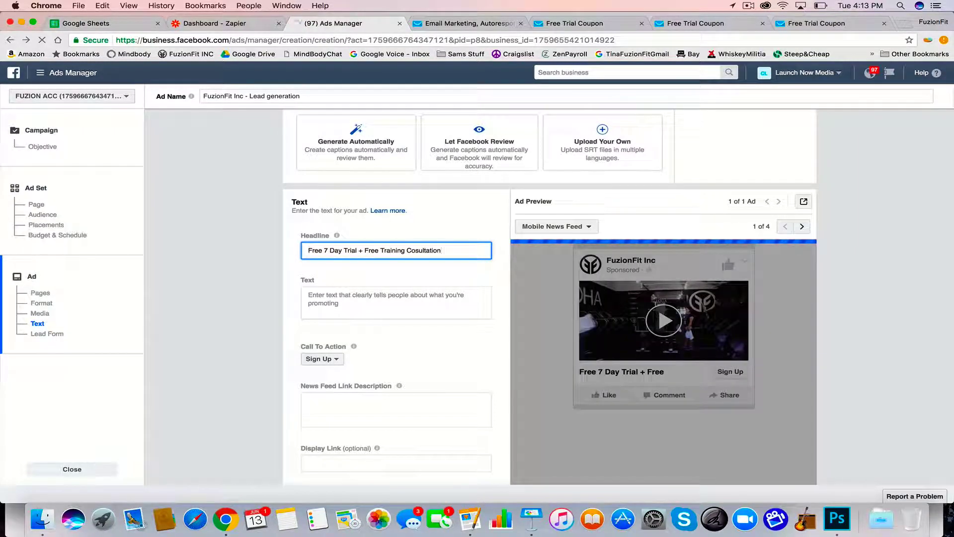
- Correct the misspelled last word of the ad headline to "Consultation"
left_click(426, 312)
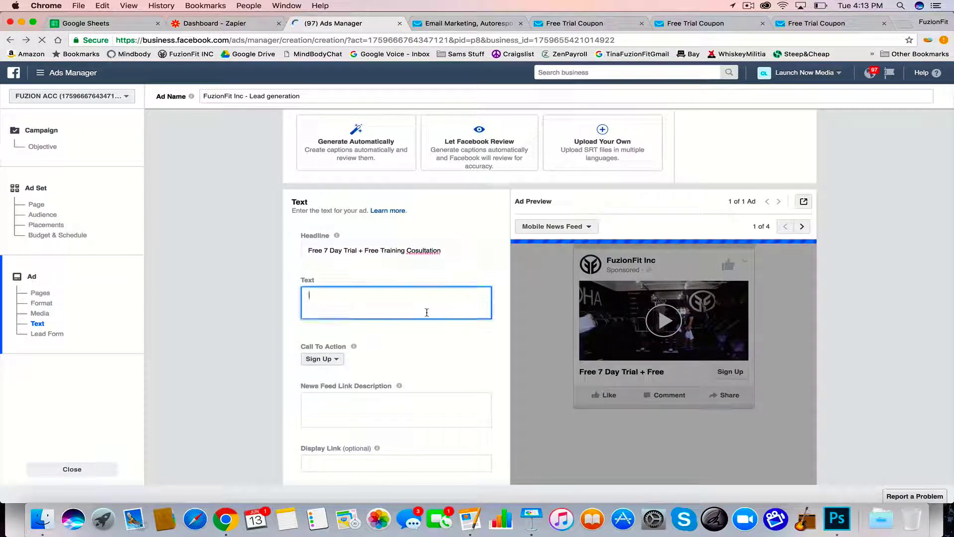
right_click(431, 251)
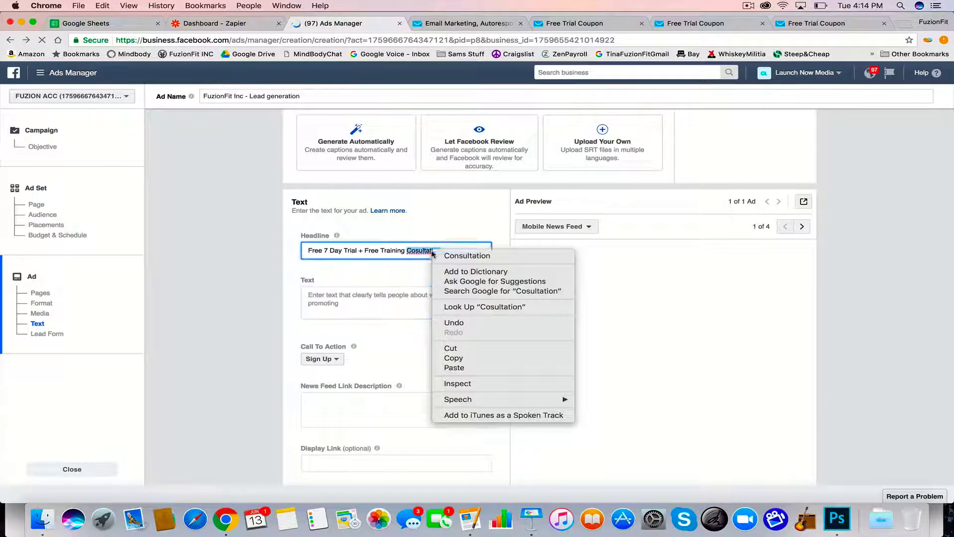
left_click(450, 254)
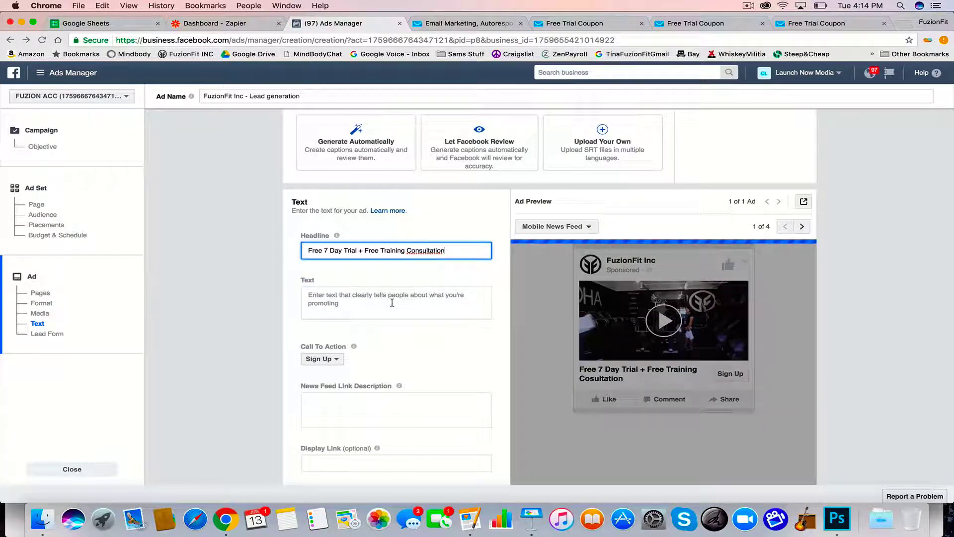
- Enter the ad text "You won't believe what 7 days at Fuzion Fit can do for you!"
left_click(392, 303)
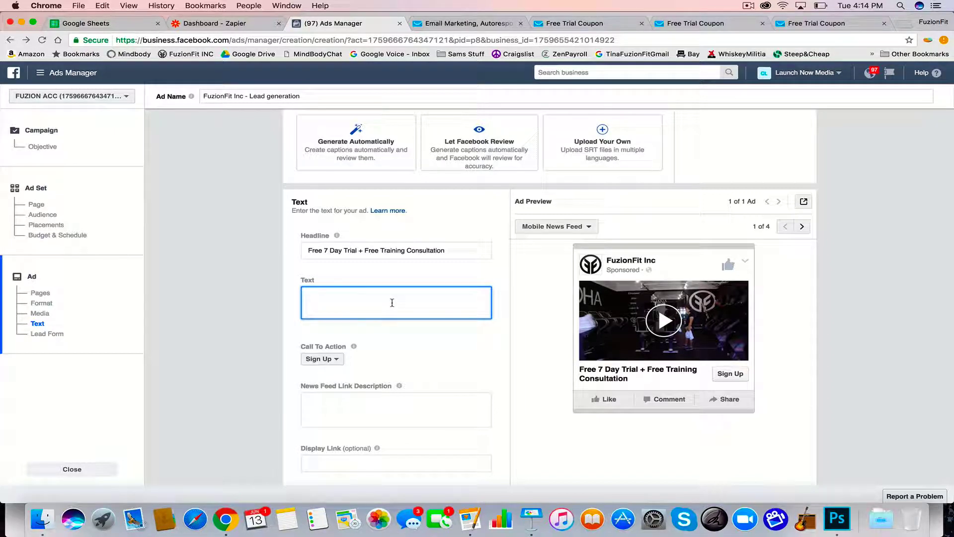
type("You won't believe what 7 ")
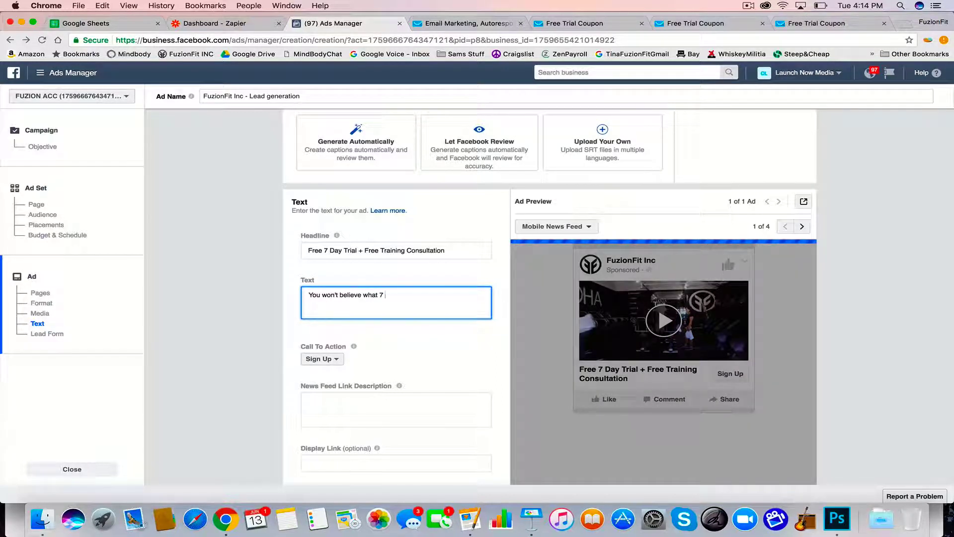
type("days at Fuzion")
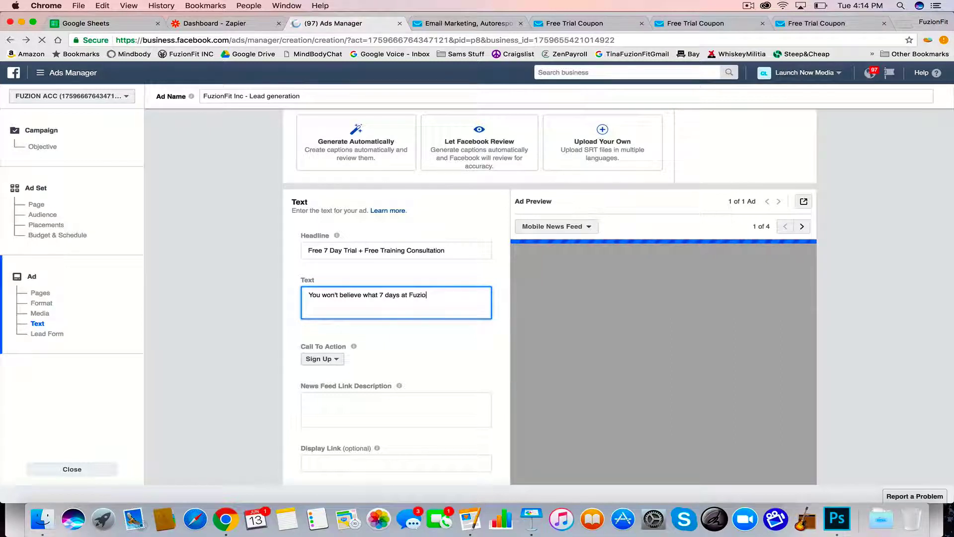
type("Fit can ")
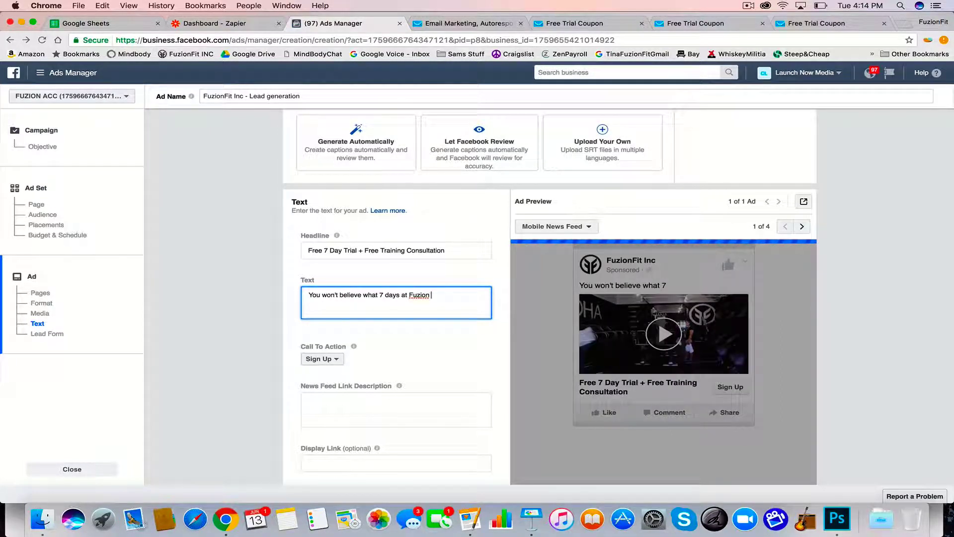
type("do ")
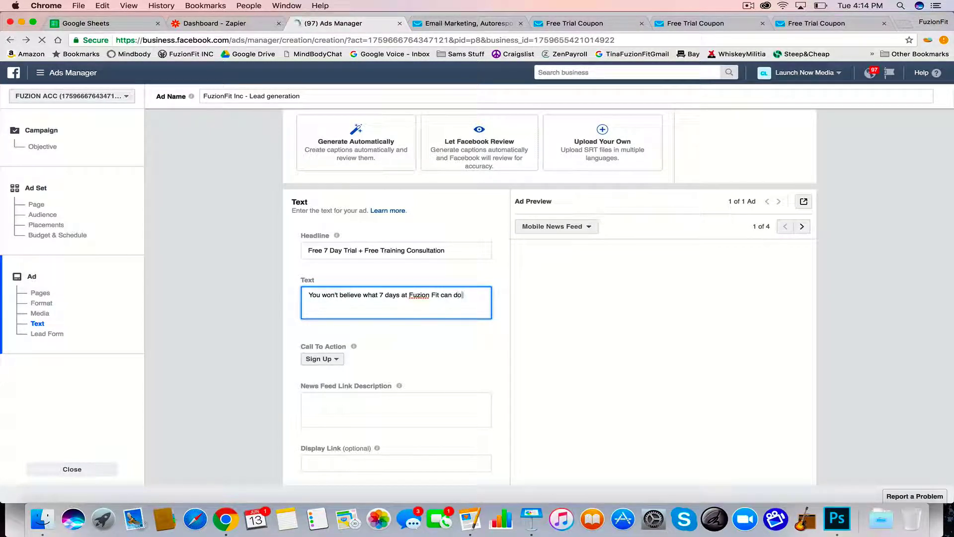
type("for you!")
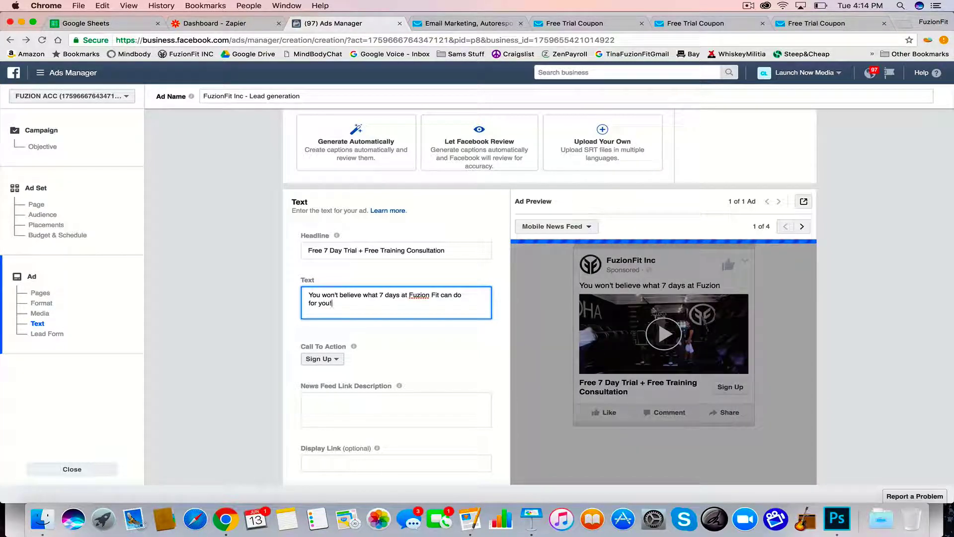
- Choose Sign Up as the ad's call to action
scroll(318, 377, "down", 2)
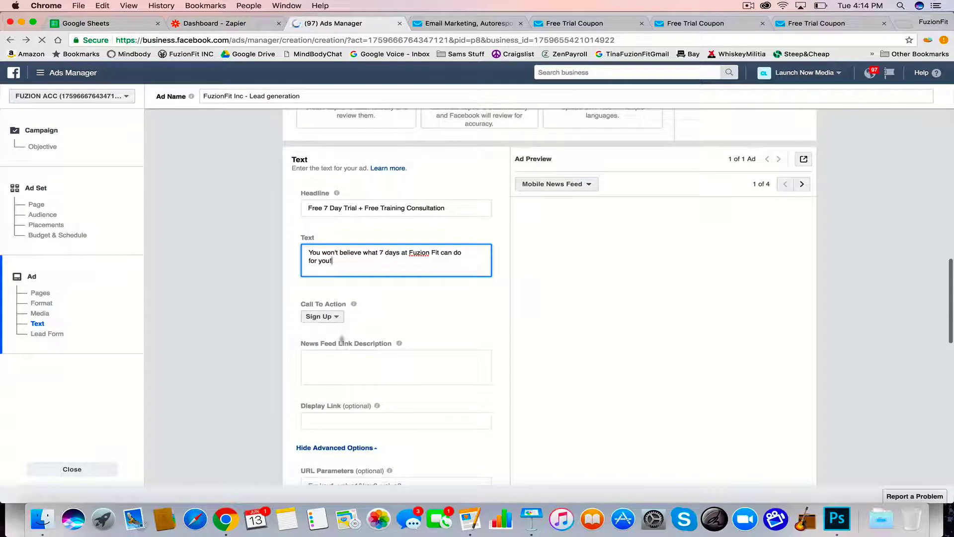
left_click(338, 318)
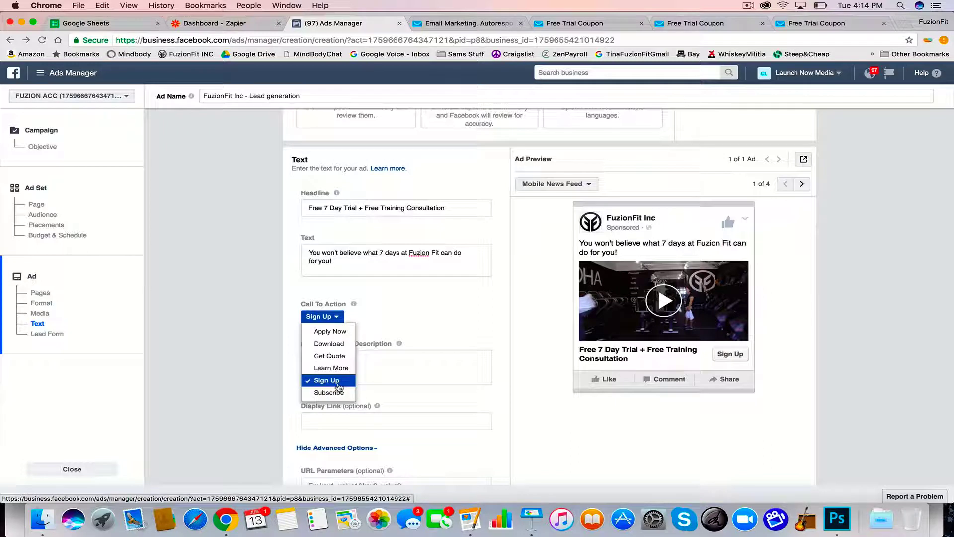
left_click(339, 382)
- Enter the News Feed link description "Free Trial + Free Personal Training Consultation"
scroll(338, 386, "down", 1)
left_click(375, 318)
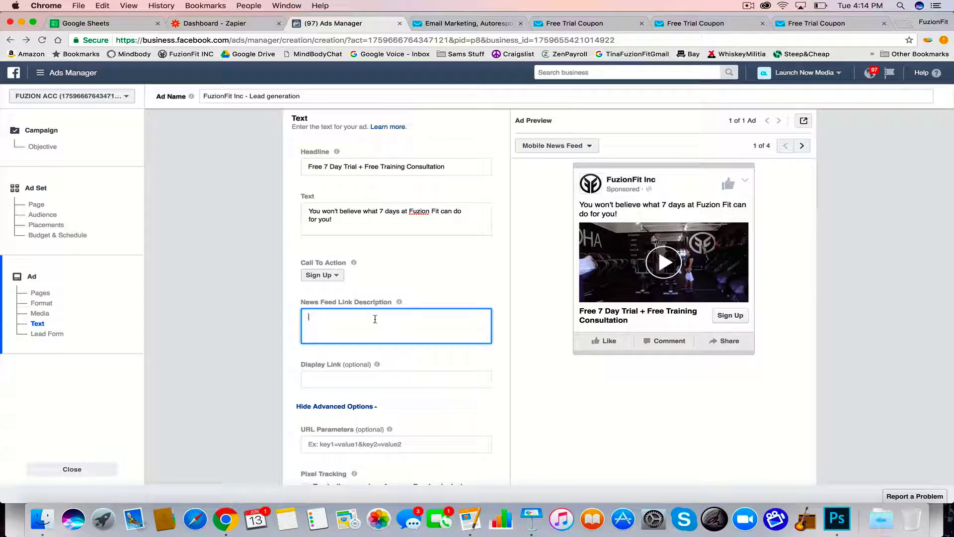
type("Free Tr")
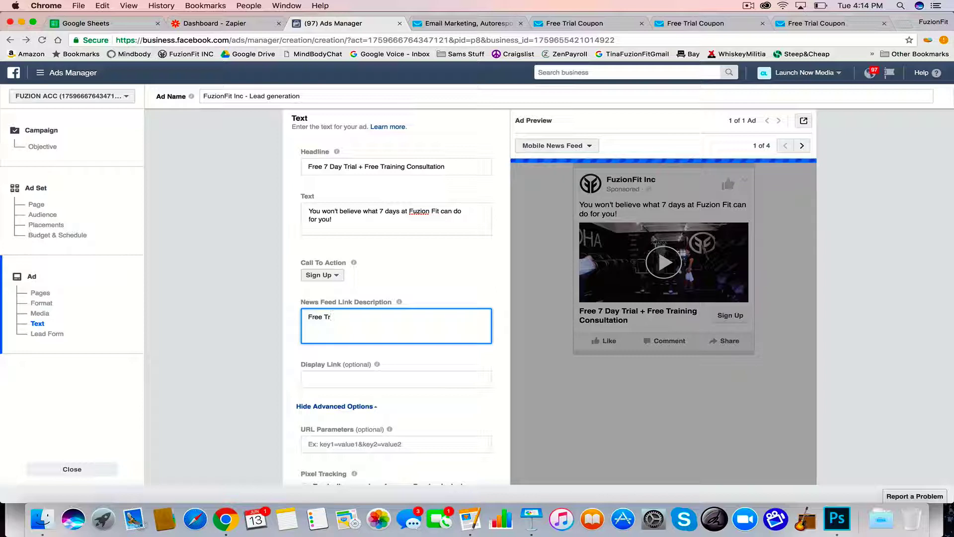
type("ial")
type(" = ")
type(" + ")
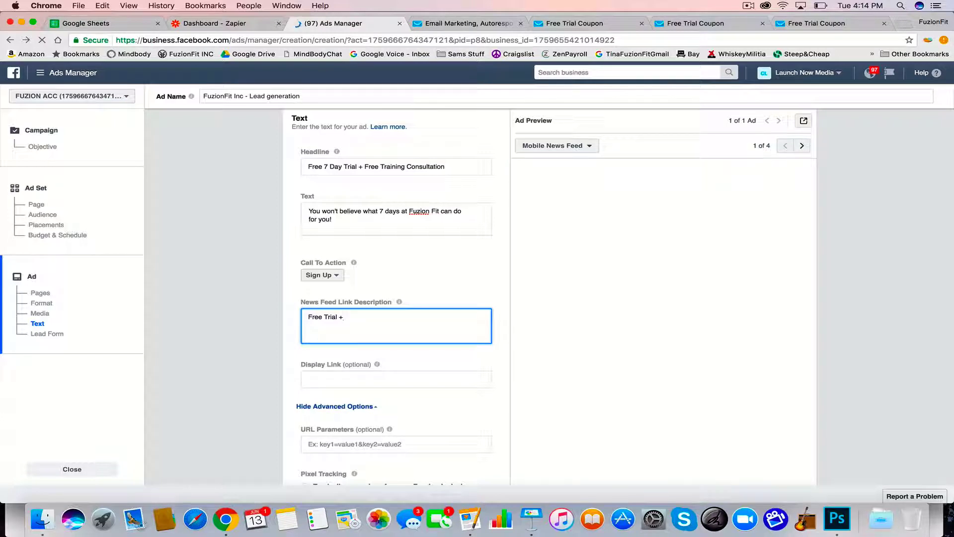
type("Free")
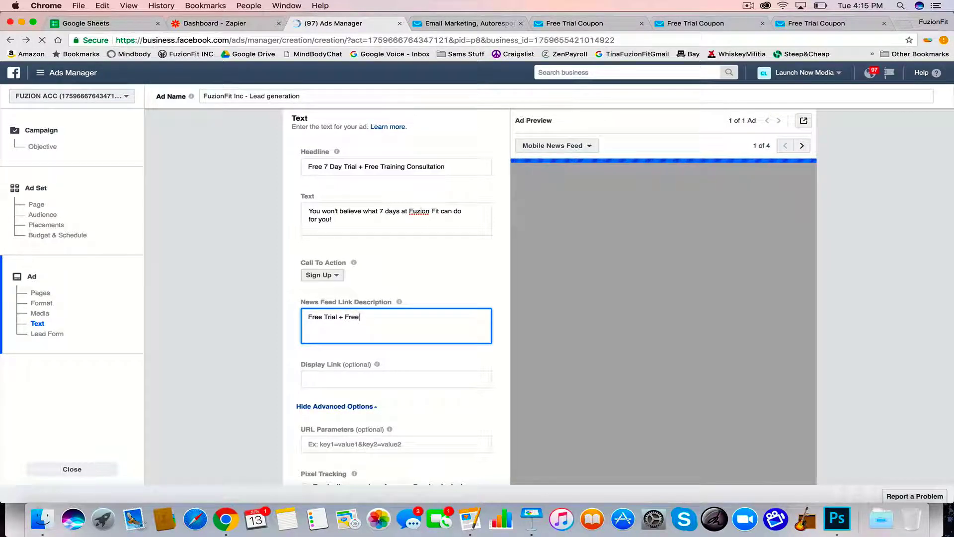
type(" Pe")
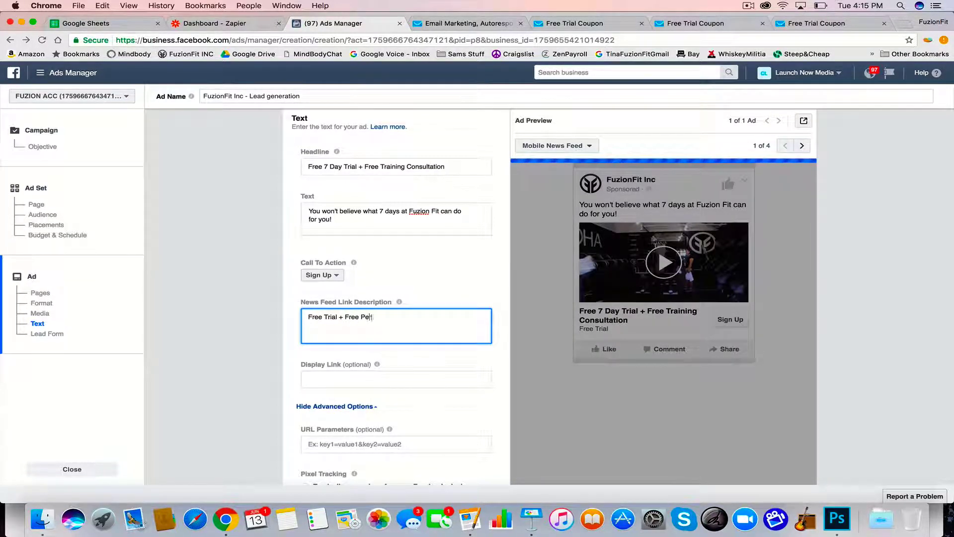
type("rsonal Tr")
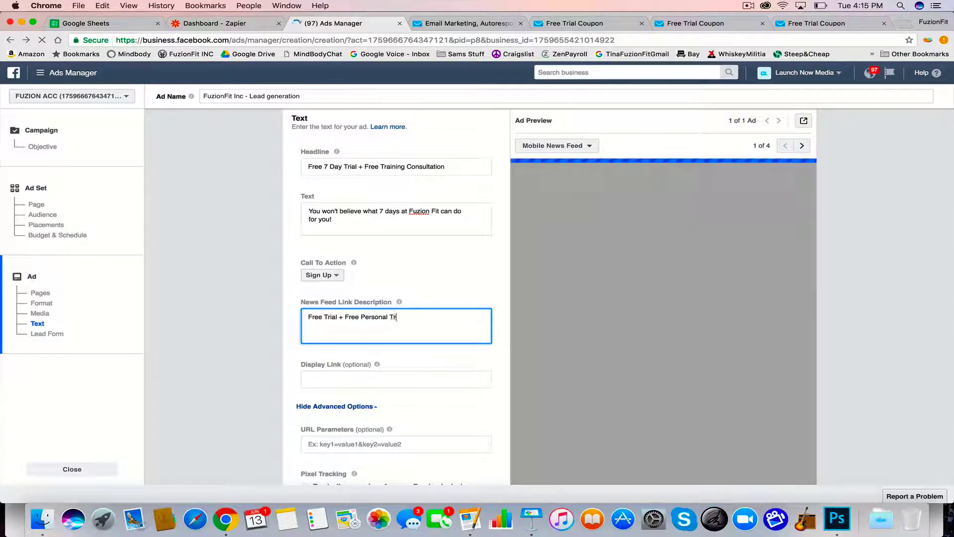
type("aining")
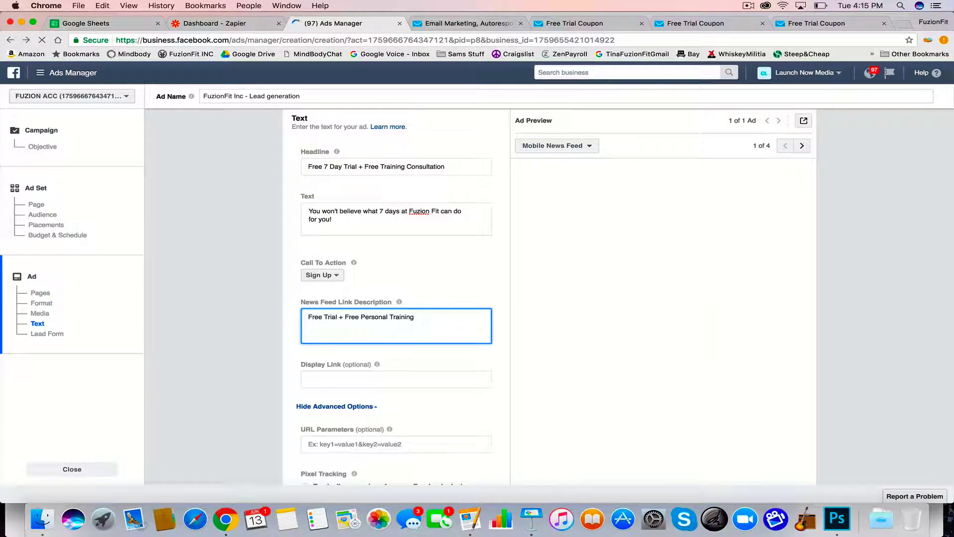
type("Consu")
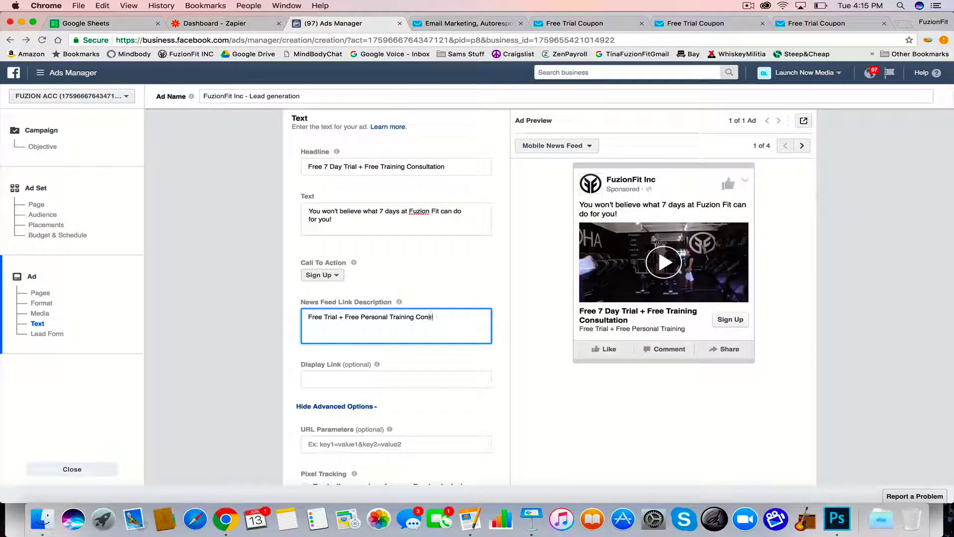
type("ltation")
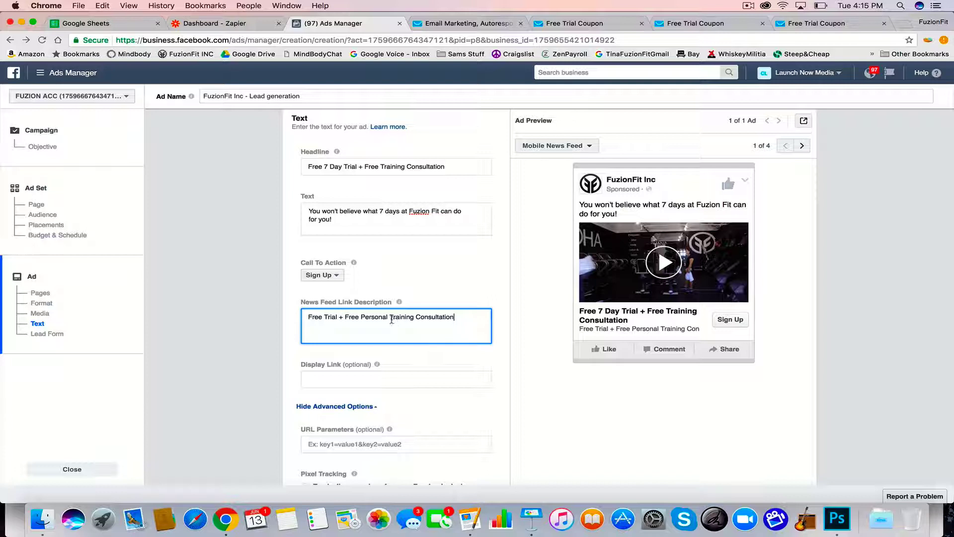
- Remove "Free Personal" from the News Feed link description so it reads "Free Trial + Training Consultation"
left_click_drag(390, 318, 344, 319)
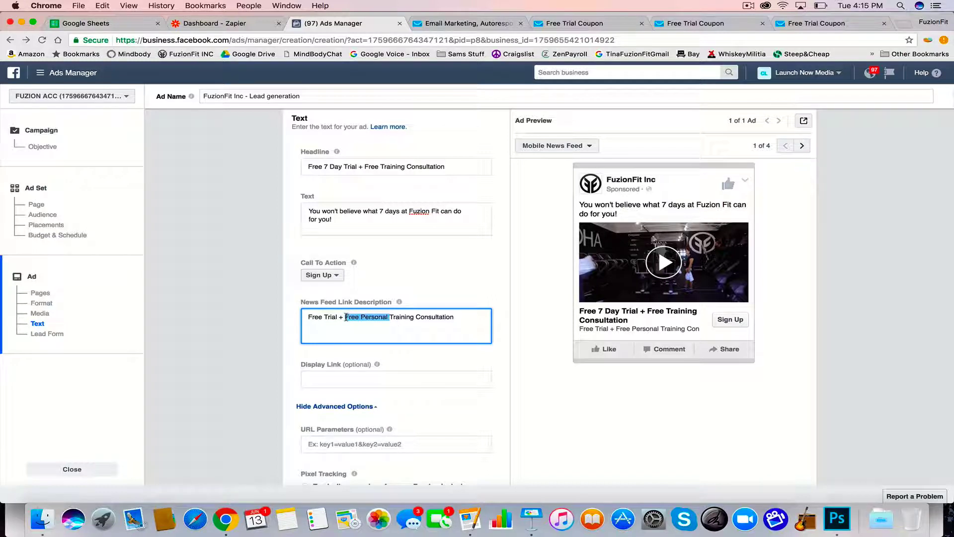
key("BackSpace")
left_click(323, 316)
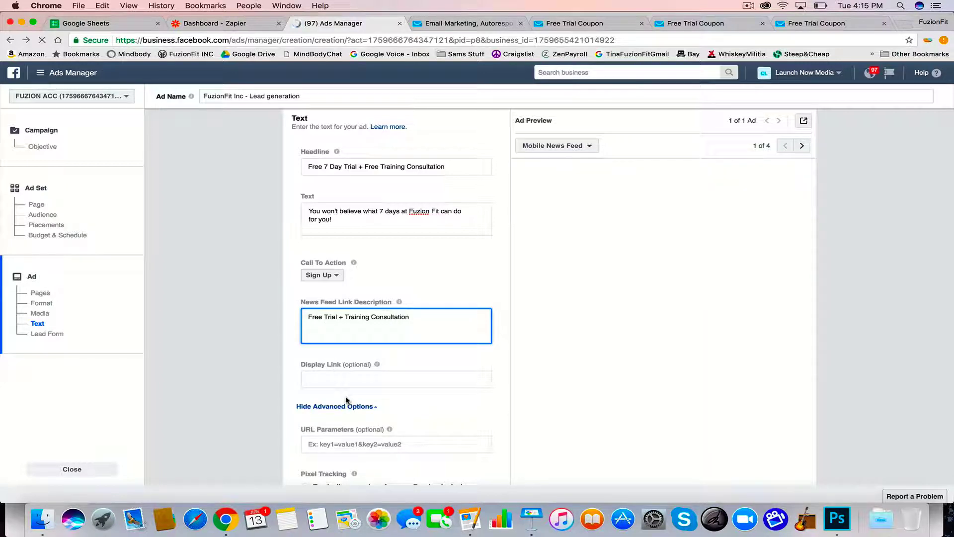
left_click(460, 250)
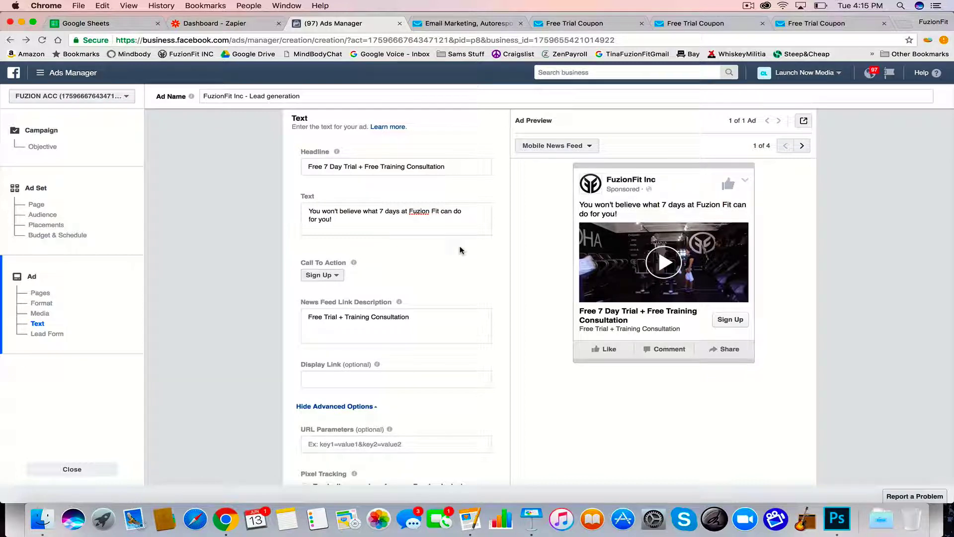
- Create a new lead form for the ad and turn off its optional welcome screen
scroll(404, 314, "down", 3)
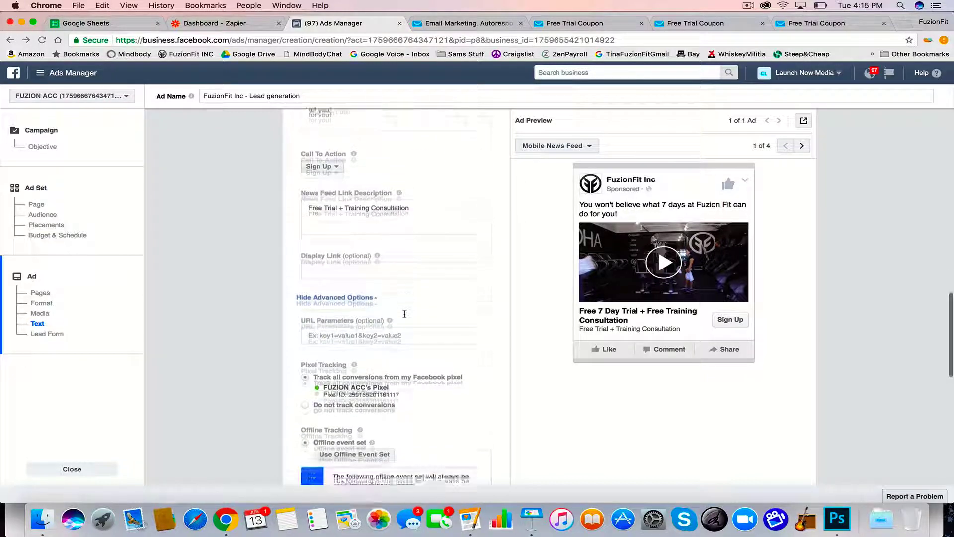
scroll(404, 314, "down", 5)
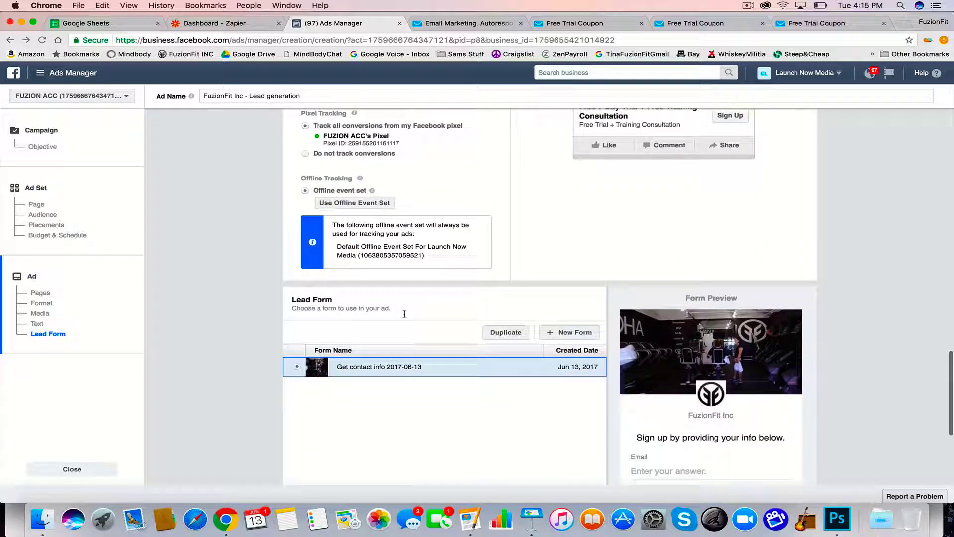
scroll(405, 314, "down", 3)
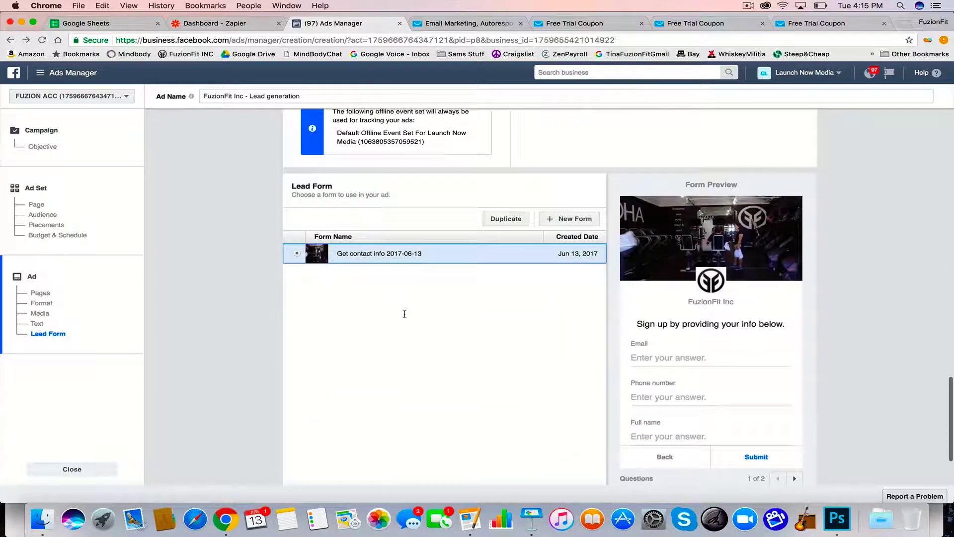
scroll(404, 314, "down", 1)
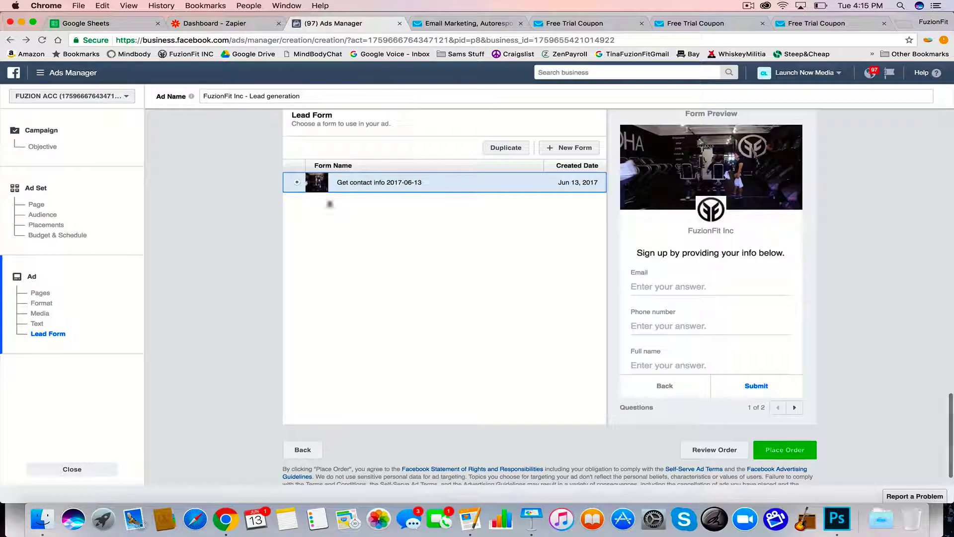
left_click(566, 148)
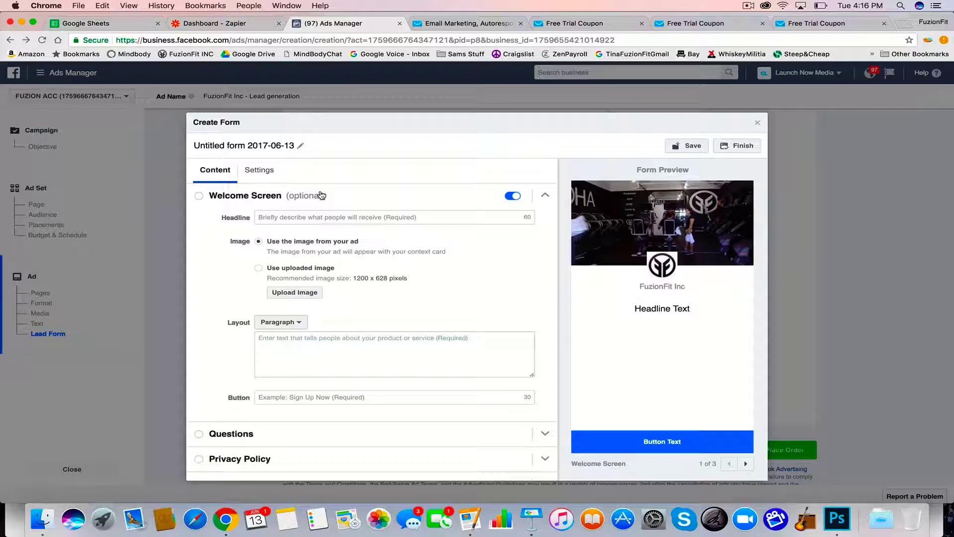
left_click(515, 197)
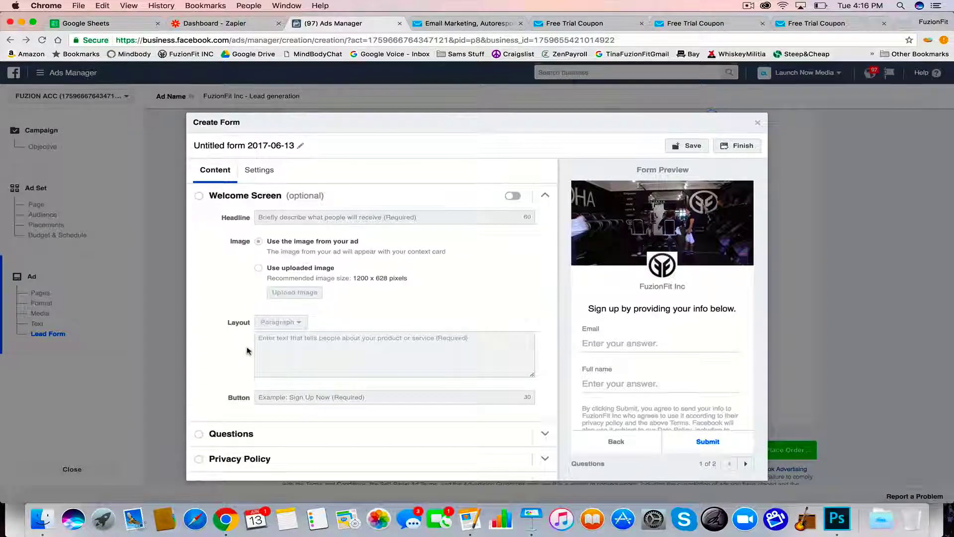
- Add Phone number to the contact information requested in the lead form's questions
scroll(249, 347, "down", 1)
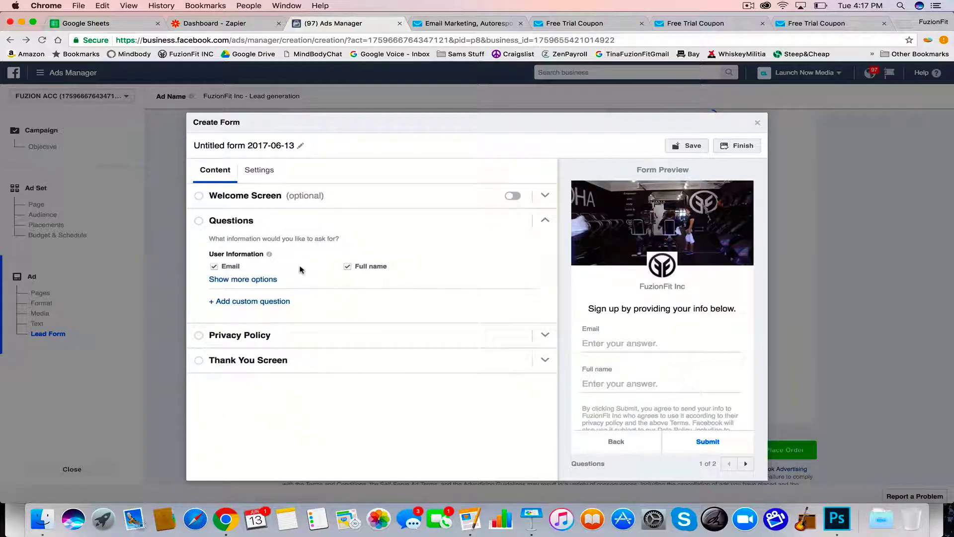
left_click(266, 282)
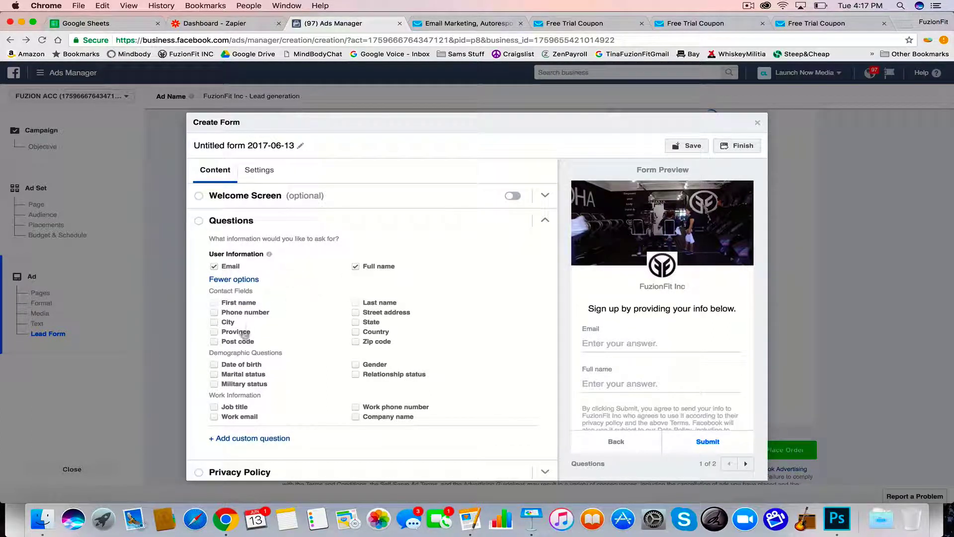
left_click(214, 313)
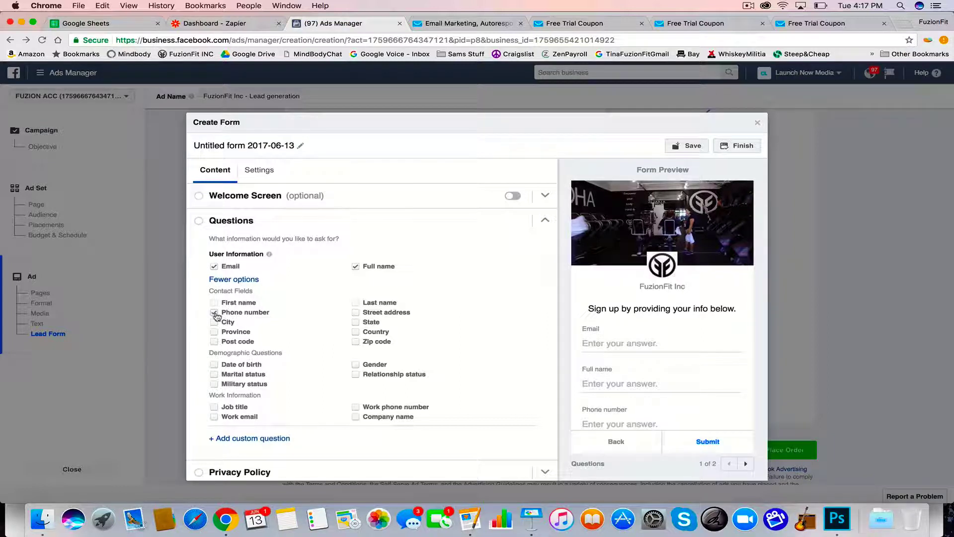
- Fill in the lead form's privacy policy with the link text "Privacy" and the URL fuzionfitinc.com/privacy-policy
scroll(383, 379, "down", 1)
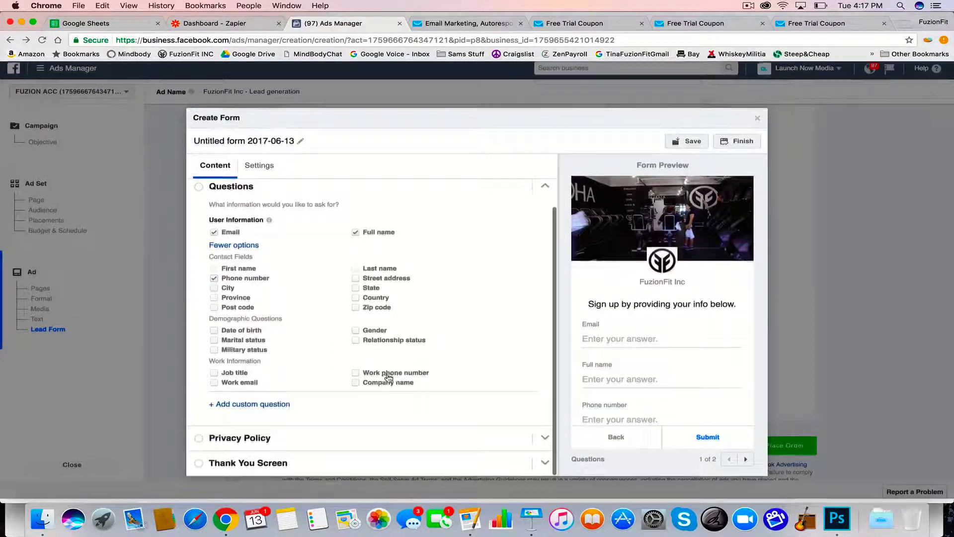
left_click(203, 445)
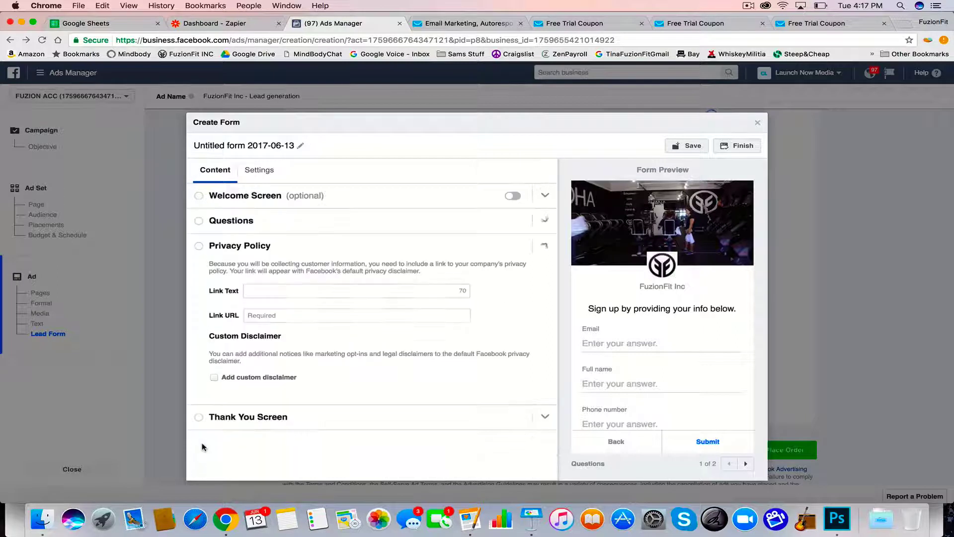
left_click(278, 288)
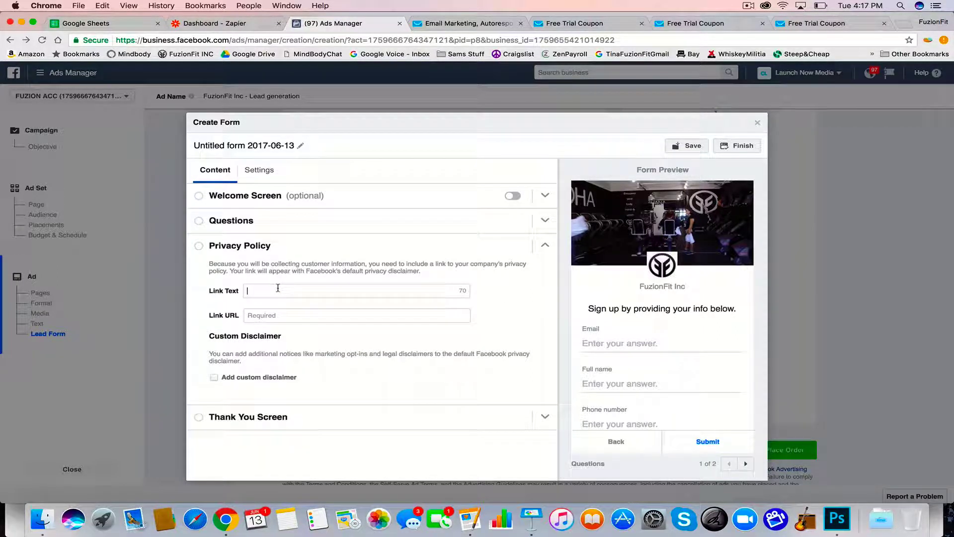
type("Privacy")
type("fuzion")
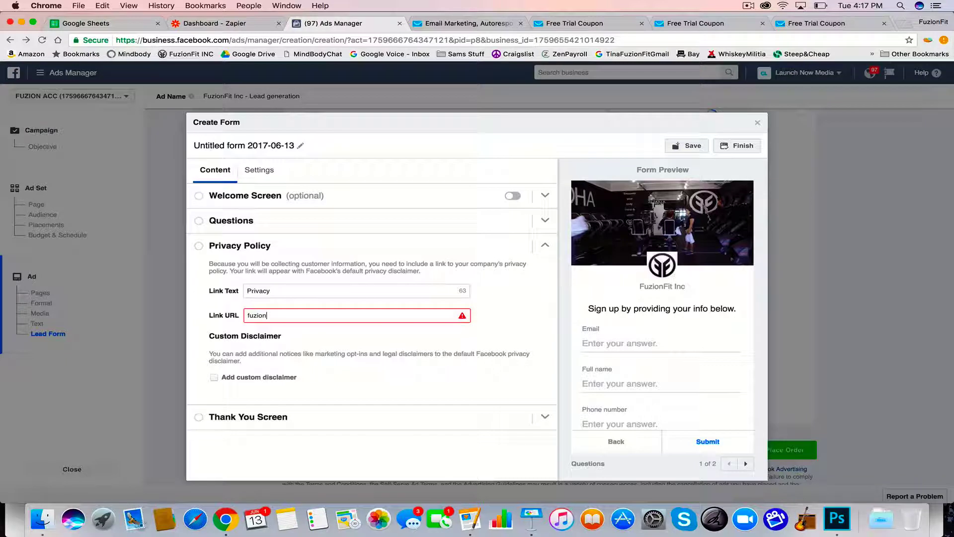
type("fitinc.com")
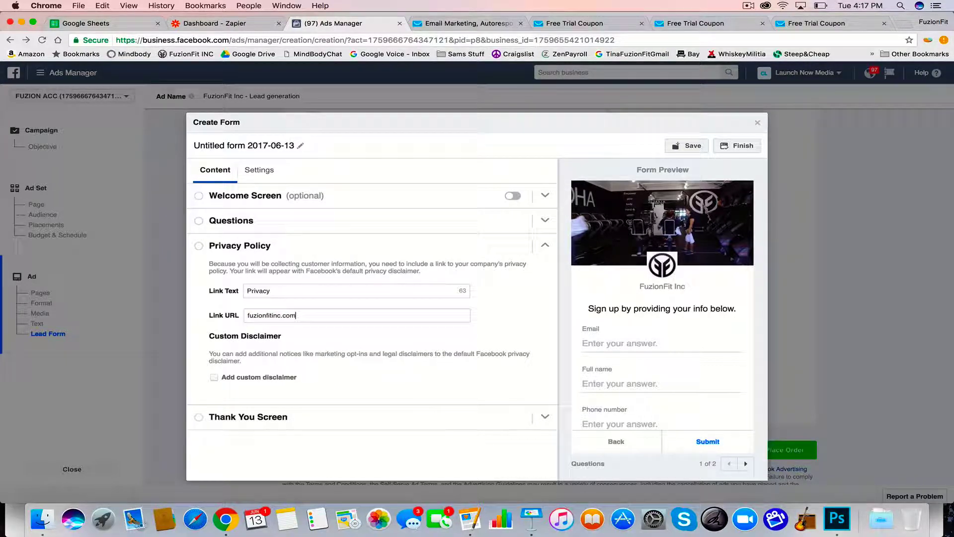
type("/privacy-policy")
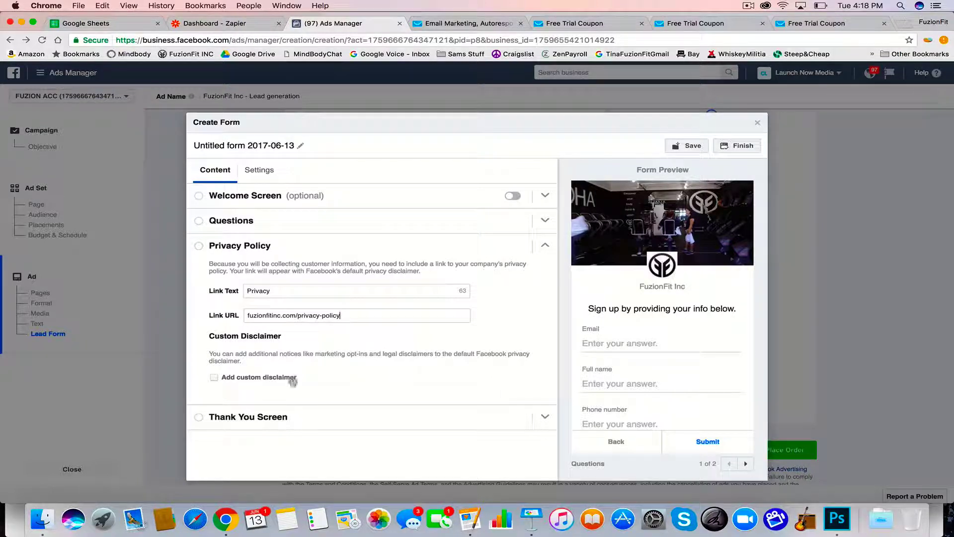
- Set the thank you screen's website link to fuzionfitinc.com, then save and finish the lead form
left_click(266, 418)
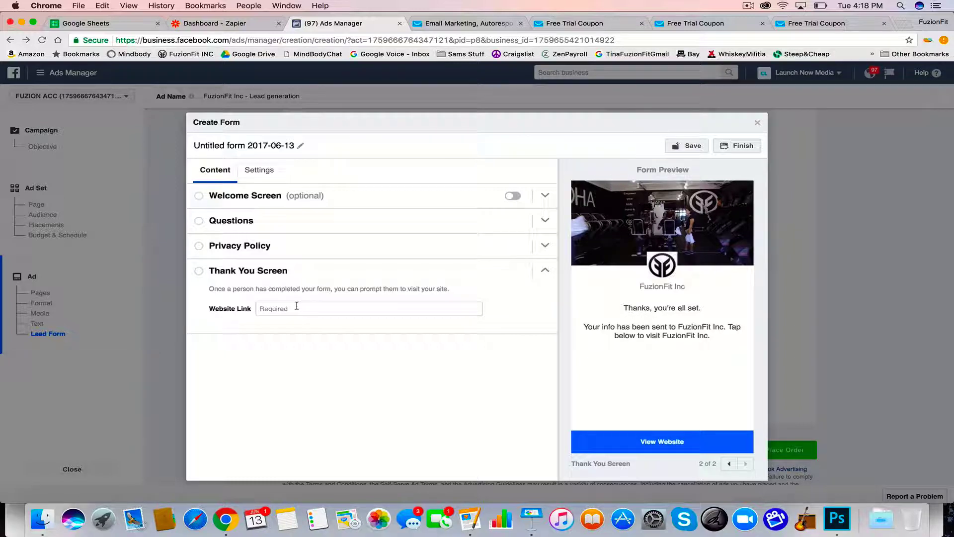
type("fuzion")
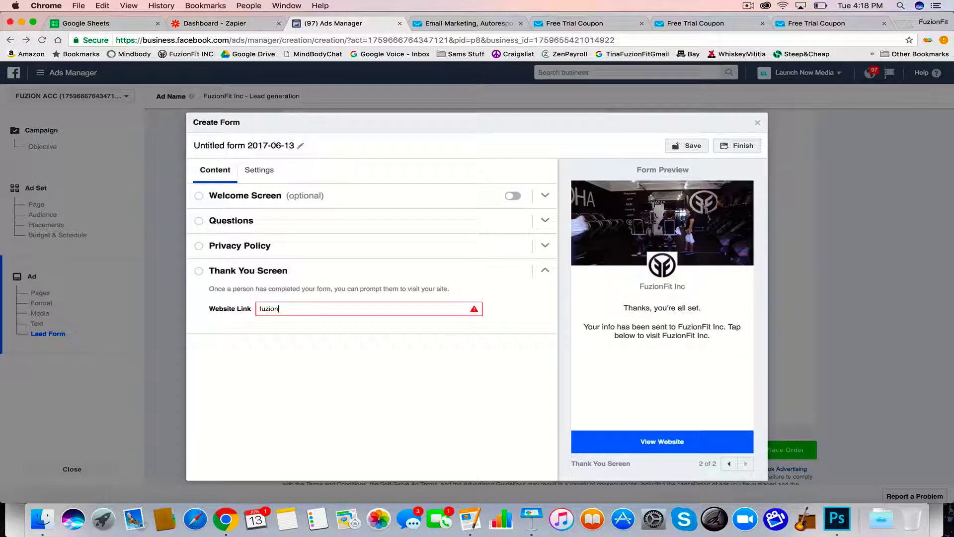
type("fitinc.com")
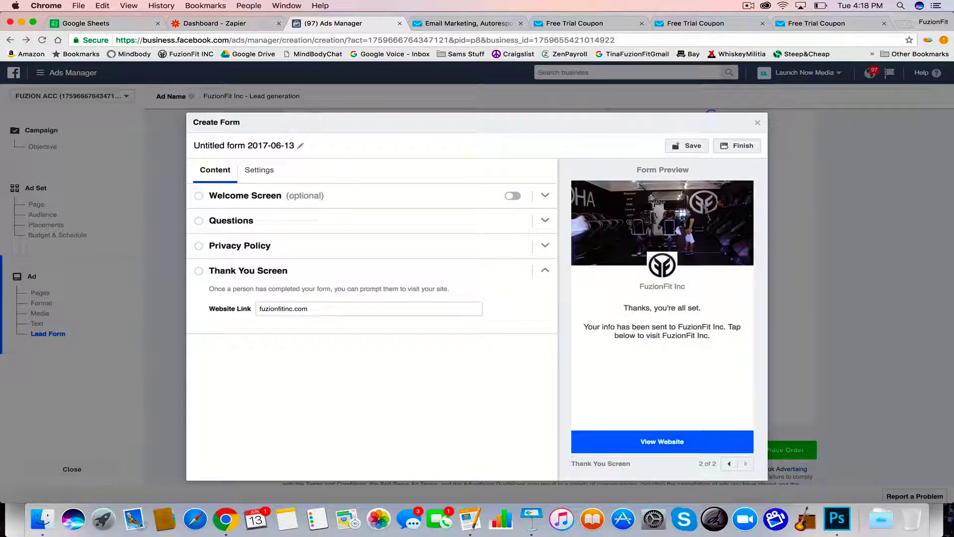
left_click(686, 146)
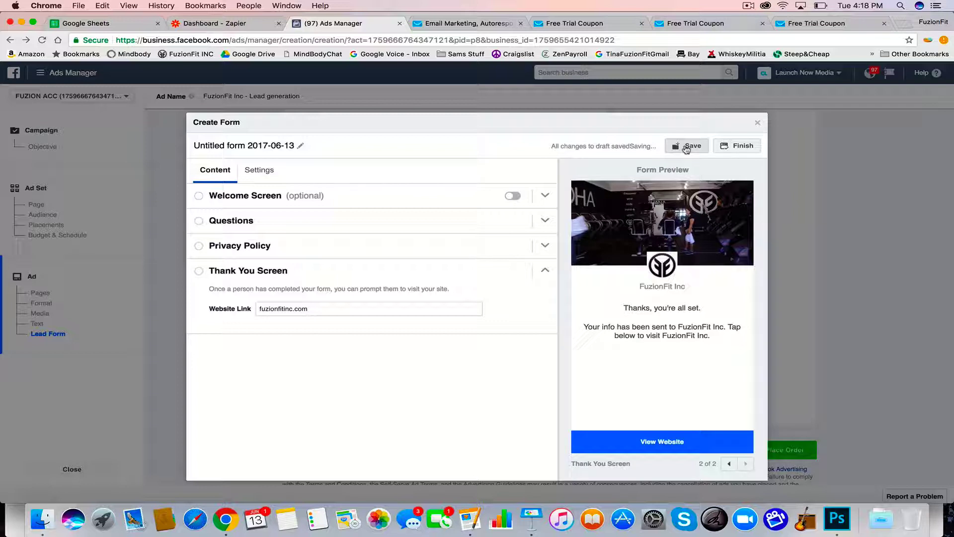
left_click(745, 147)
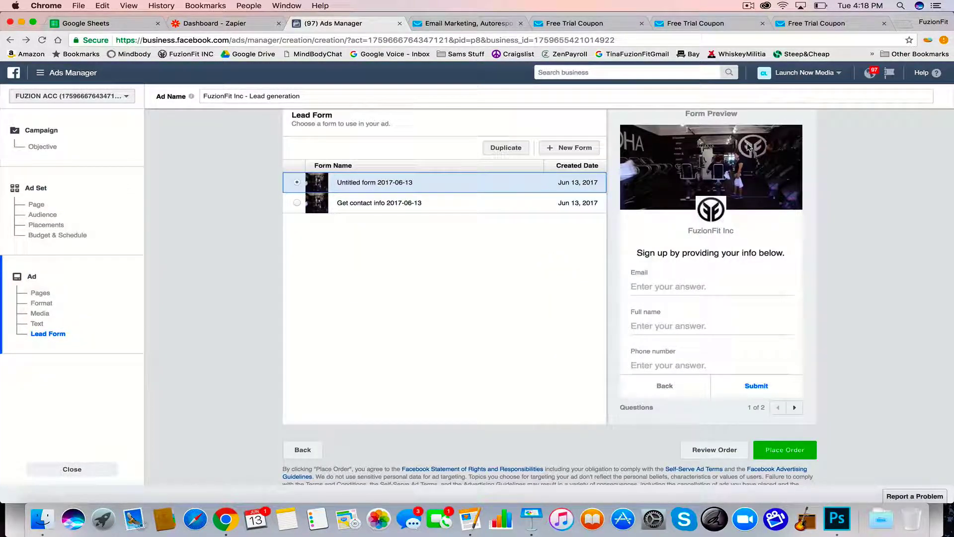
- Place the order for the ad, then switch off "FuzionFit Inc - Lead generation" in the ads list
left_click(778, 456)
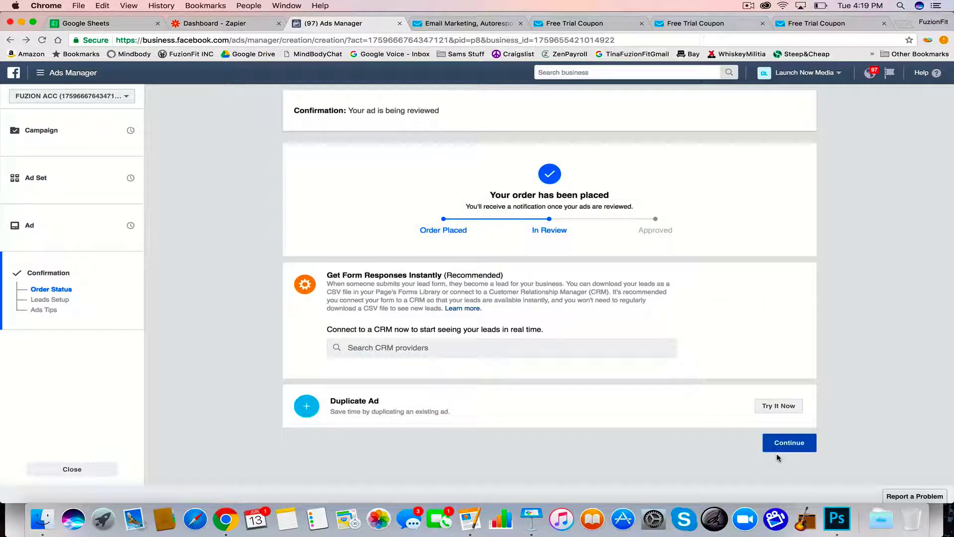
left_click(786, 445)
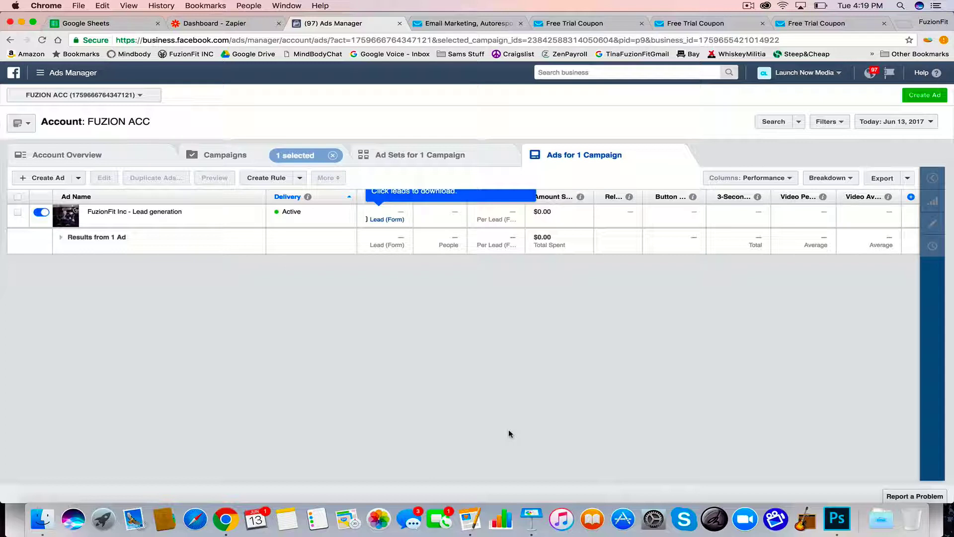
mouse_move(67, 217)
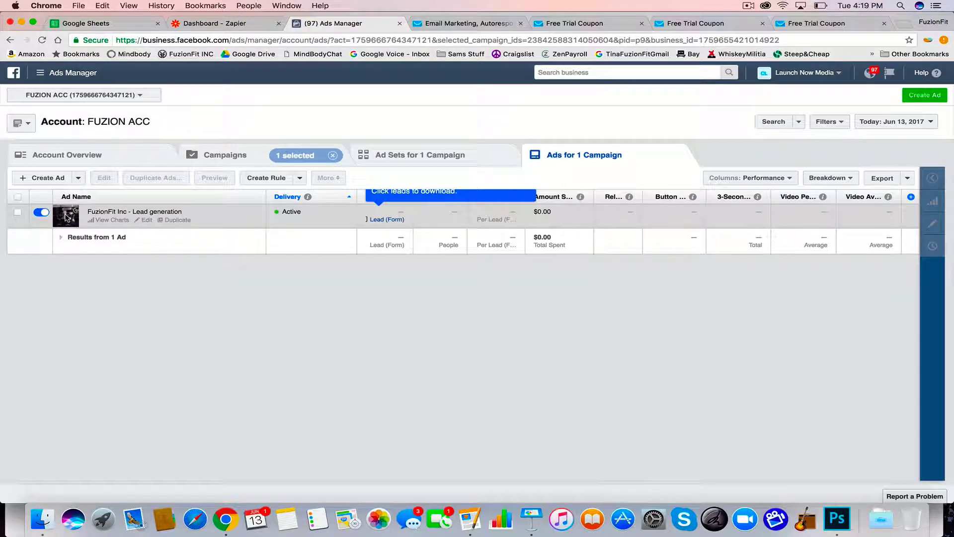
left_click(39, 215)
left_click(38, 214)
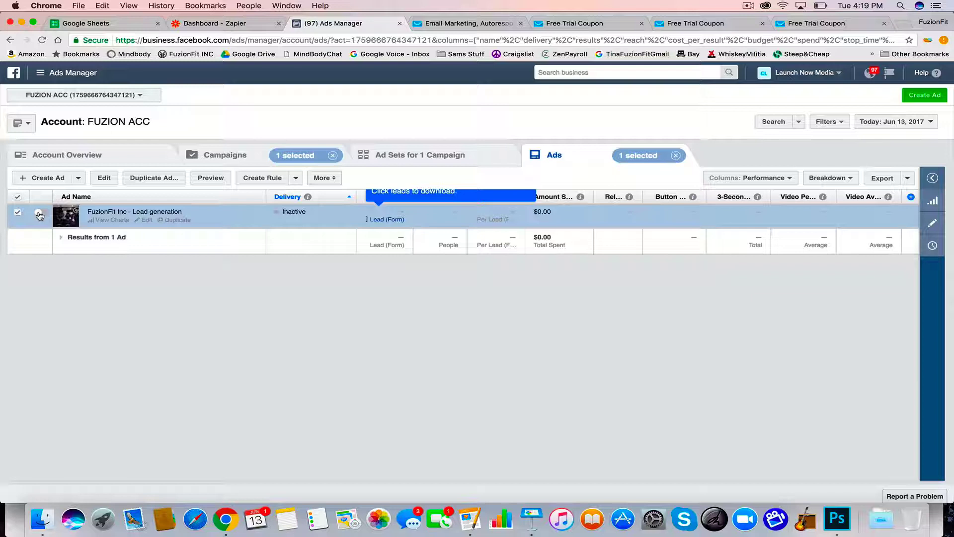
- Switch to Zapier and create a Zap triggered by a Facebook Lead Ads New Lead, selecting Facebook Lead Ads Account #2
left_click(200, 23)
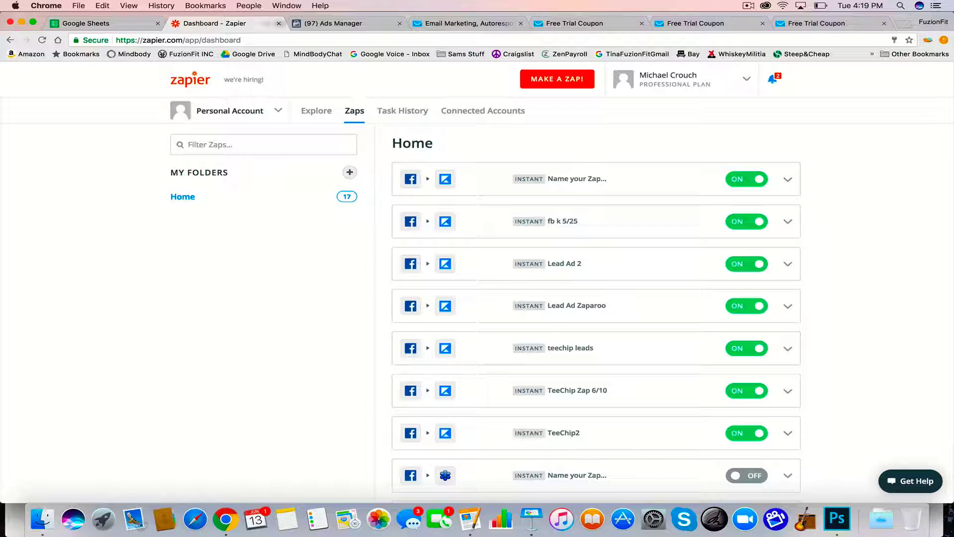
left_click(569, 81)
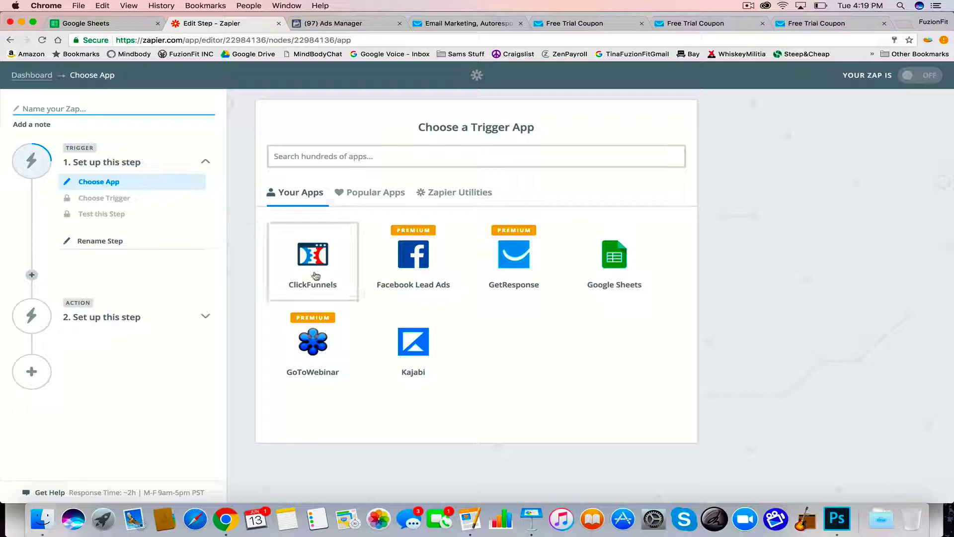
left_click(400, 258)
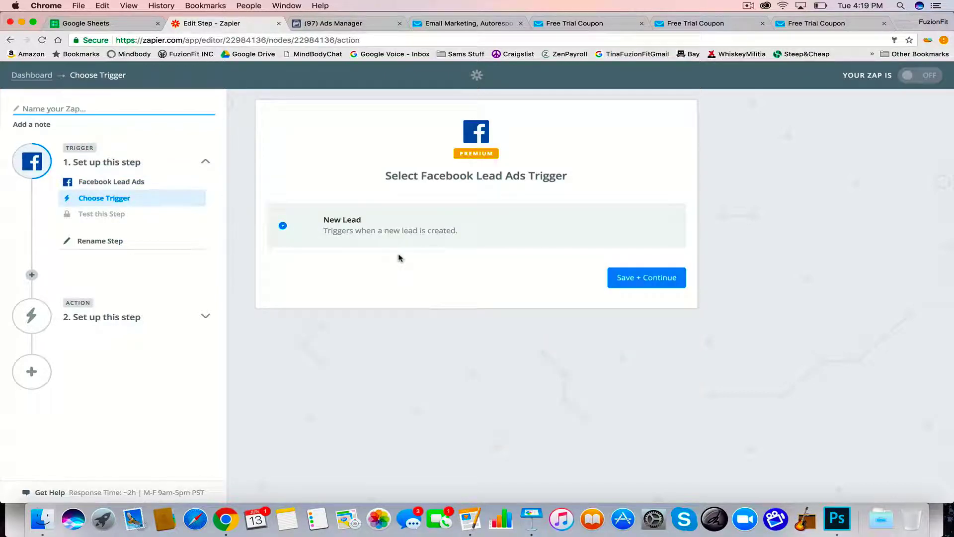
left_click(643, 280)
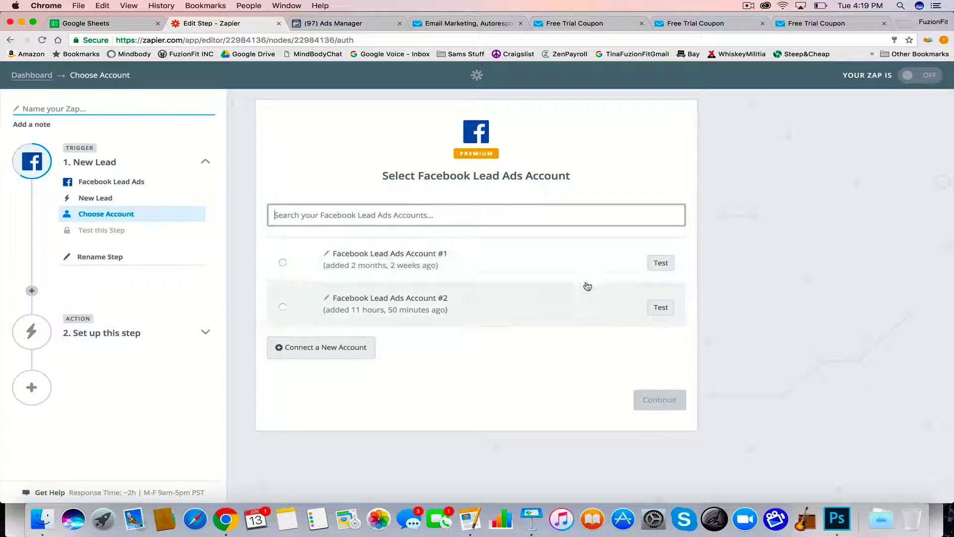
left_click(283, 306)
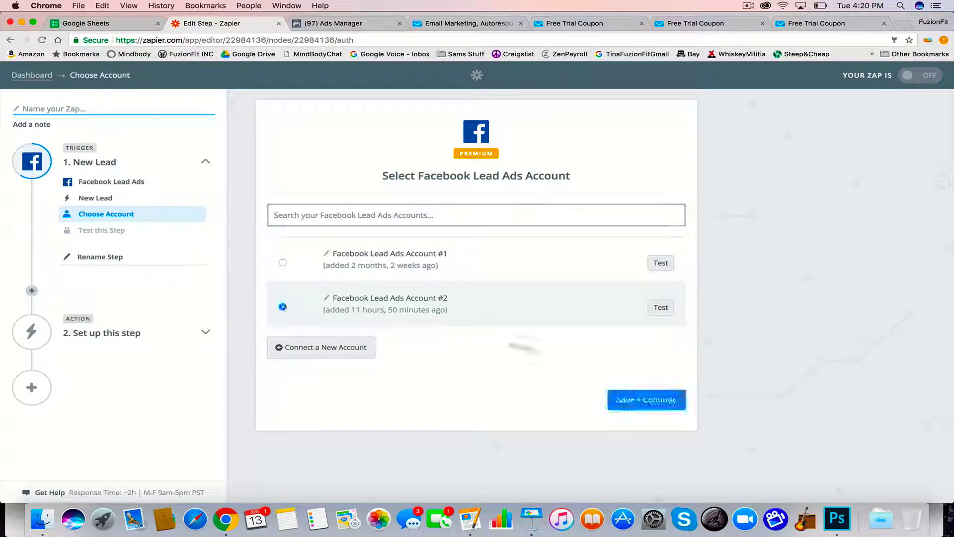